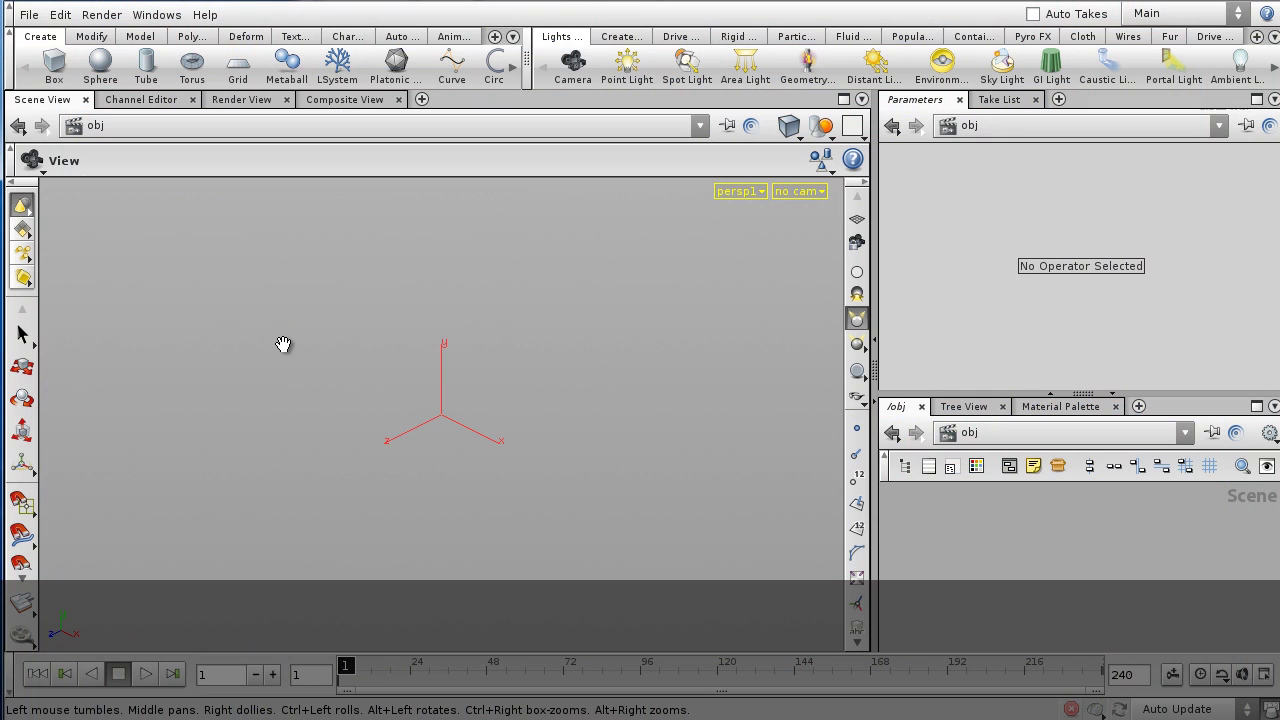
Step: Place a prp_Minigun digital asset at the centre of the empty scene
key(Tab)
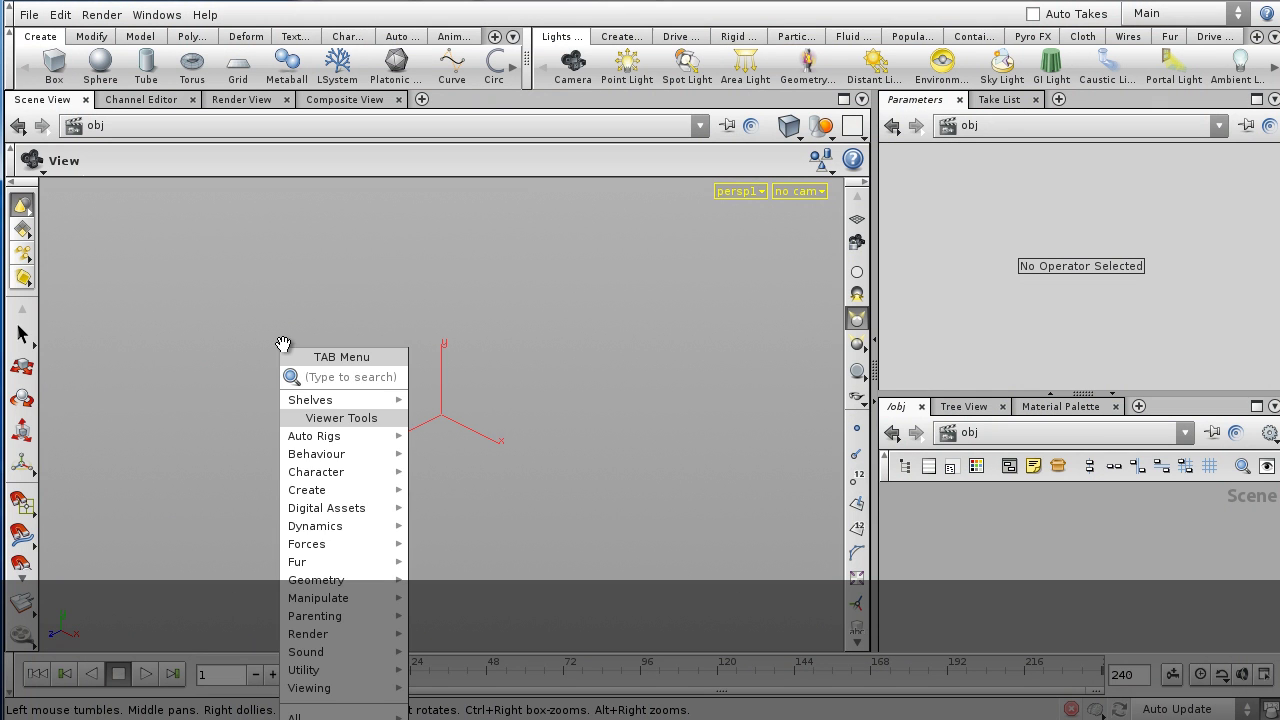
mouse_move(330, 508)
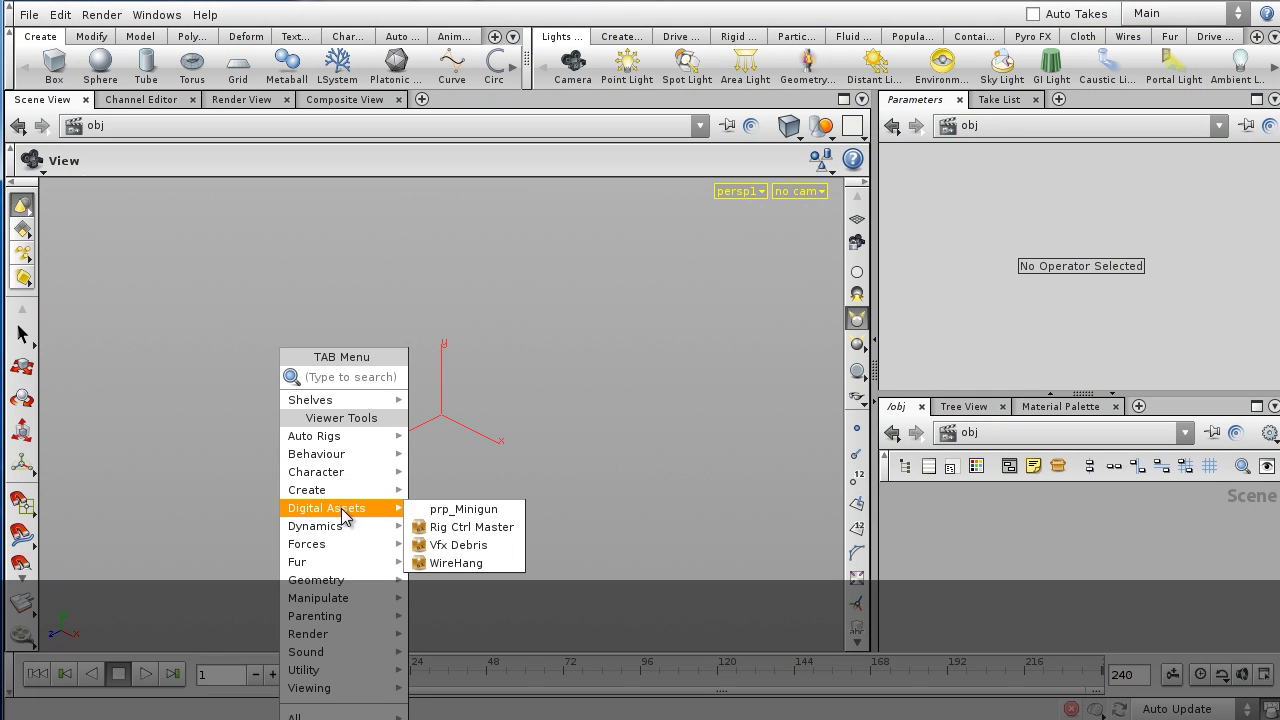
click(462, 508)
click(422, 414)
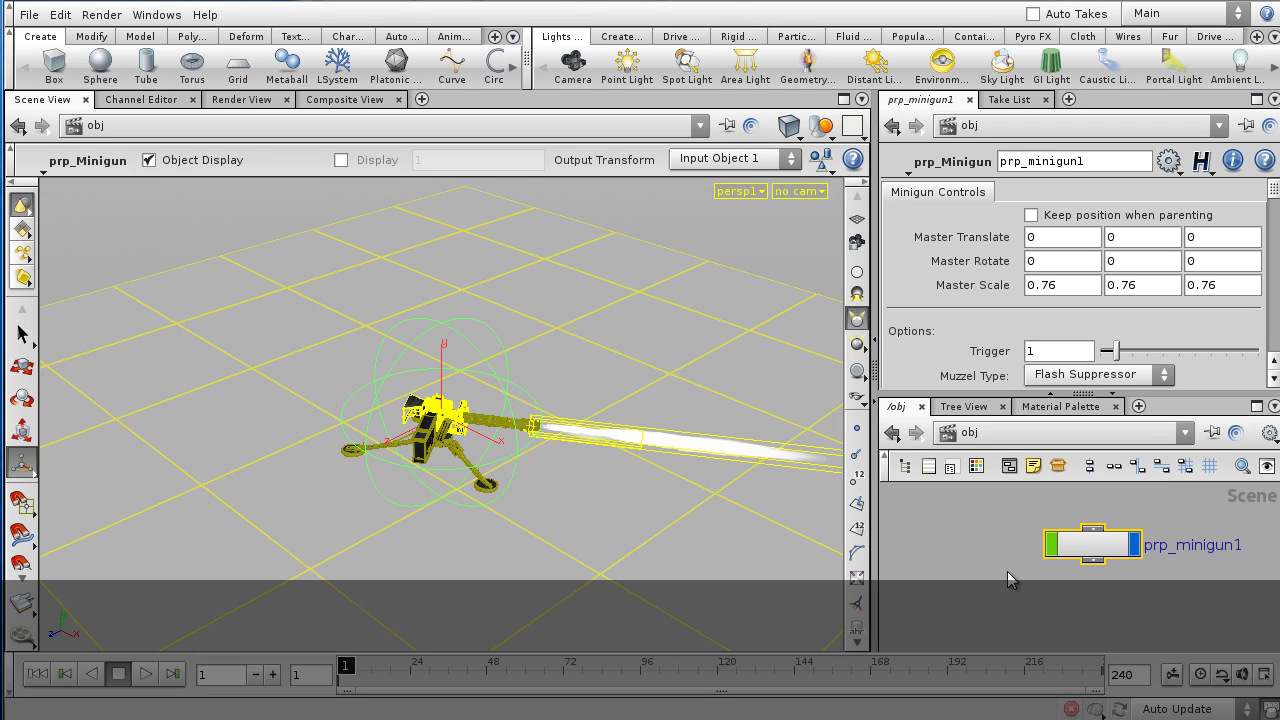
Step: Play the minigun's firing simulation from the wall-facing side and stop it at about frame 31
click(782, 237)
key(space)
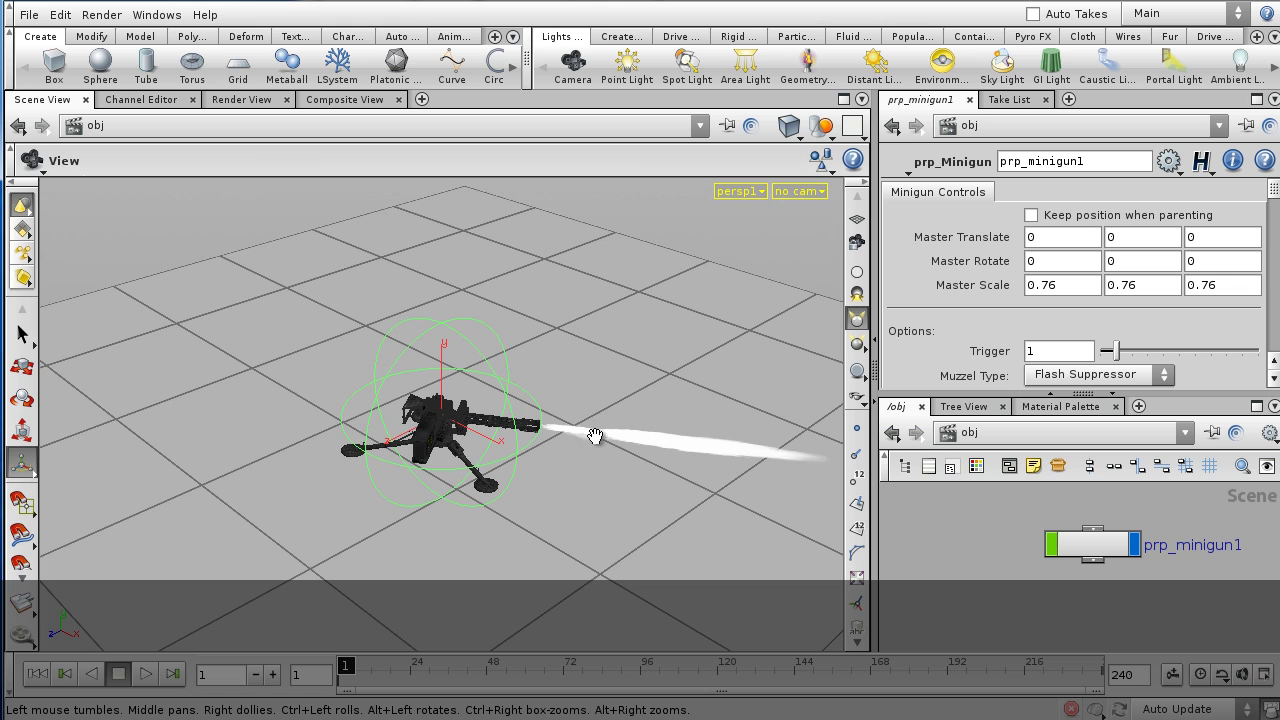
drag(590, 430, 589, 371)
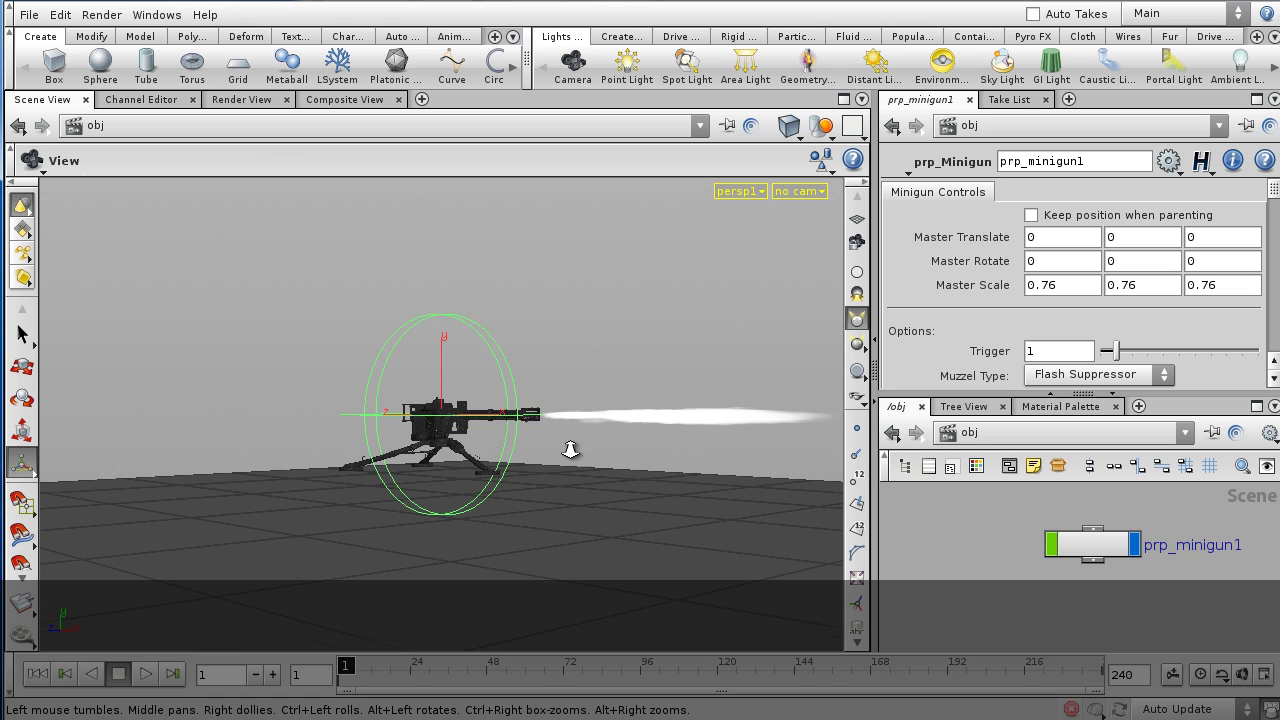
right_drag(570, 450, 408, 453)
drag(333, 471, 617, 484)
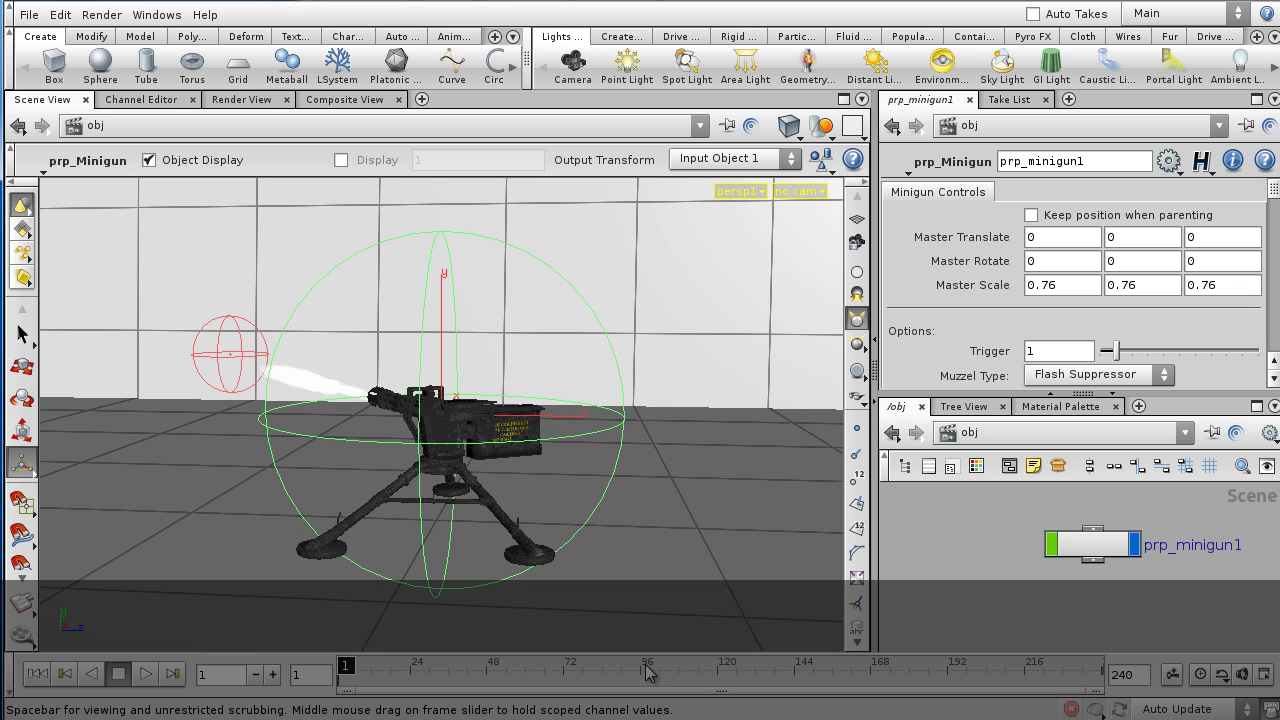
click(148, 675)
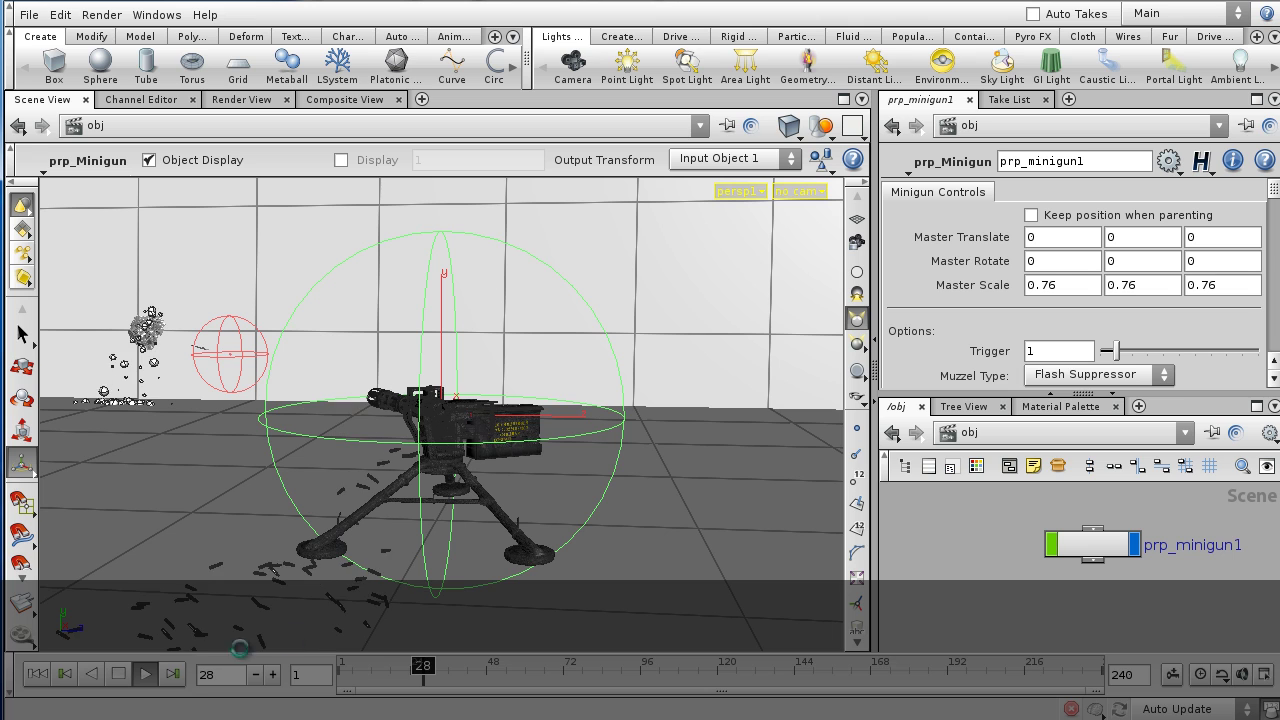
click(119, 675)
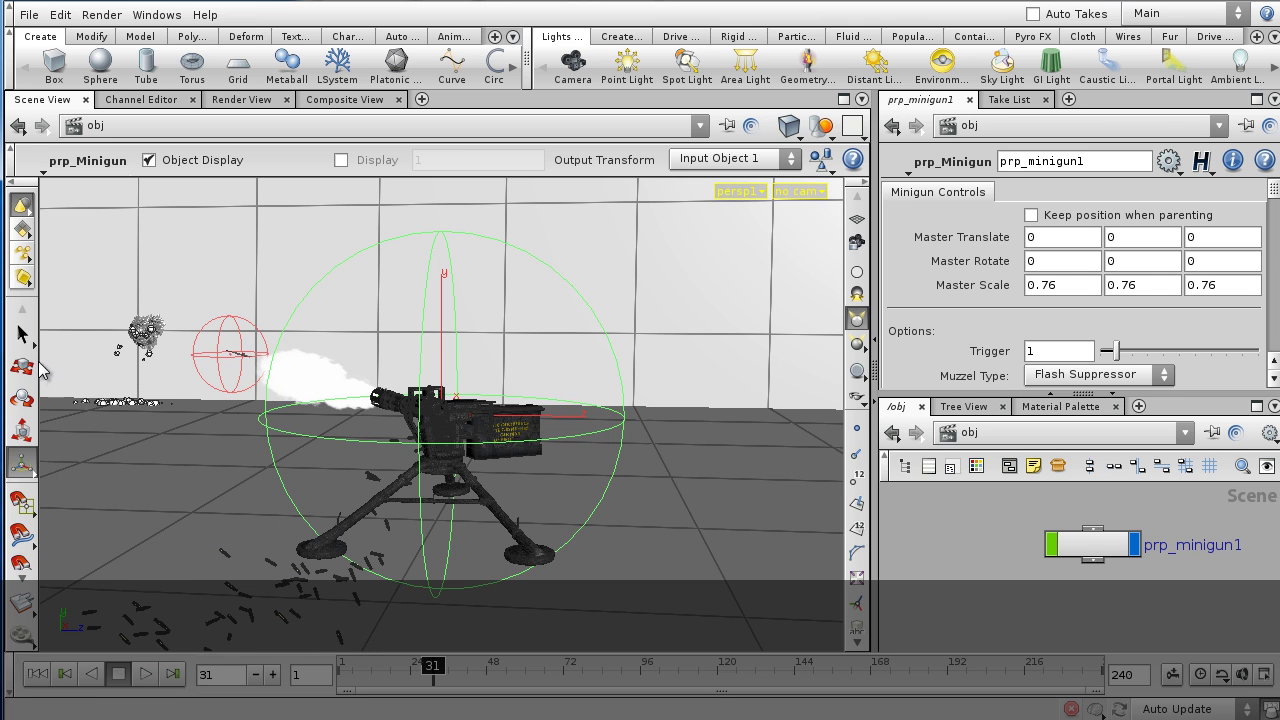
Step: Move the gun's target with its handle along Z to about 0.93 and replay the simulation from frame 1
click(22, 338)
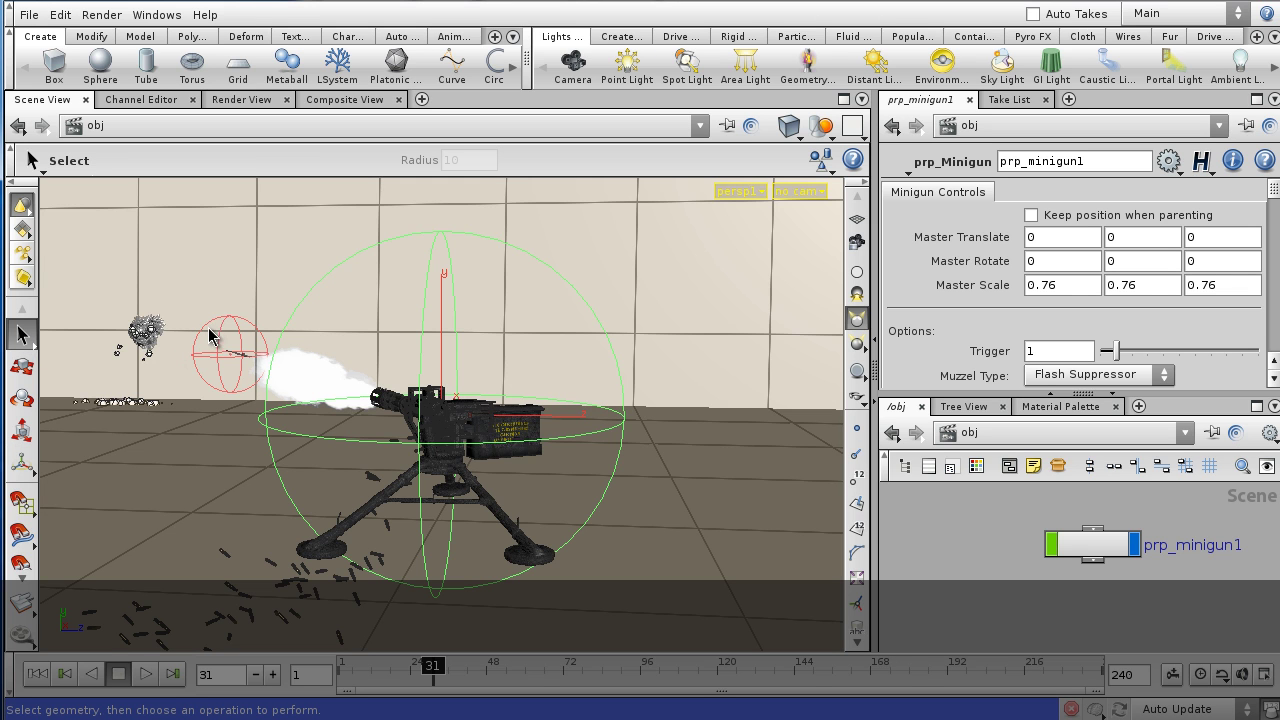
click(22, 466)
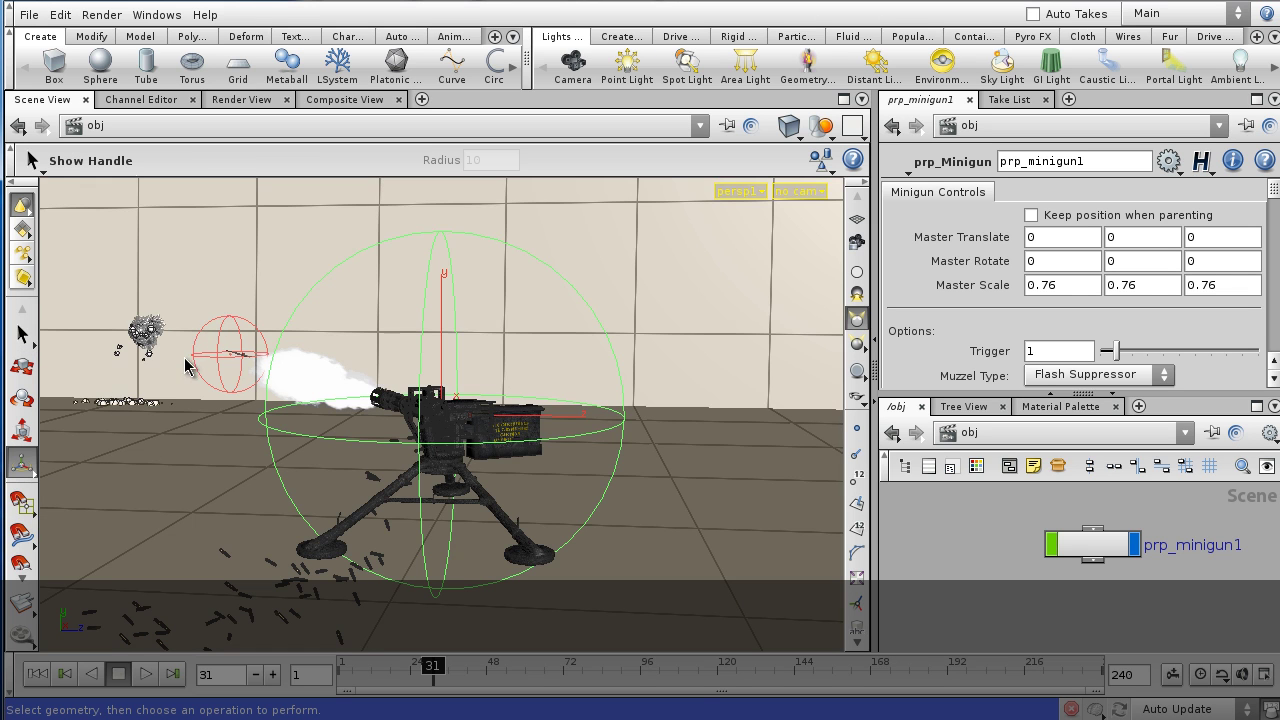
click(220, 360)
drag(308, 355, 347, 354)
drag(443, 363, 680, 368)
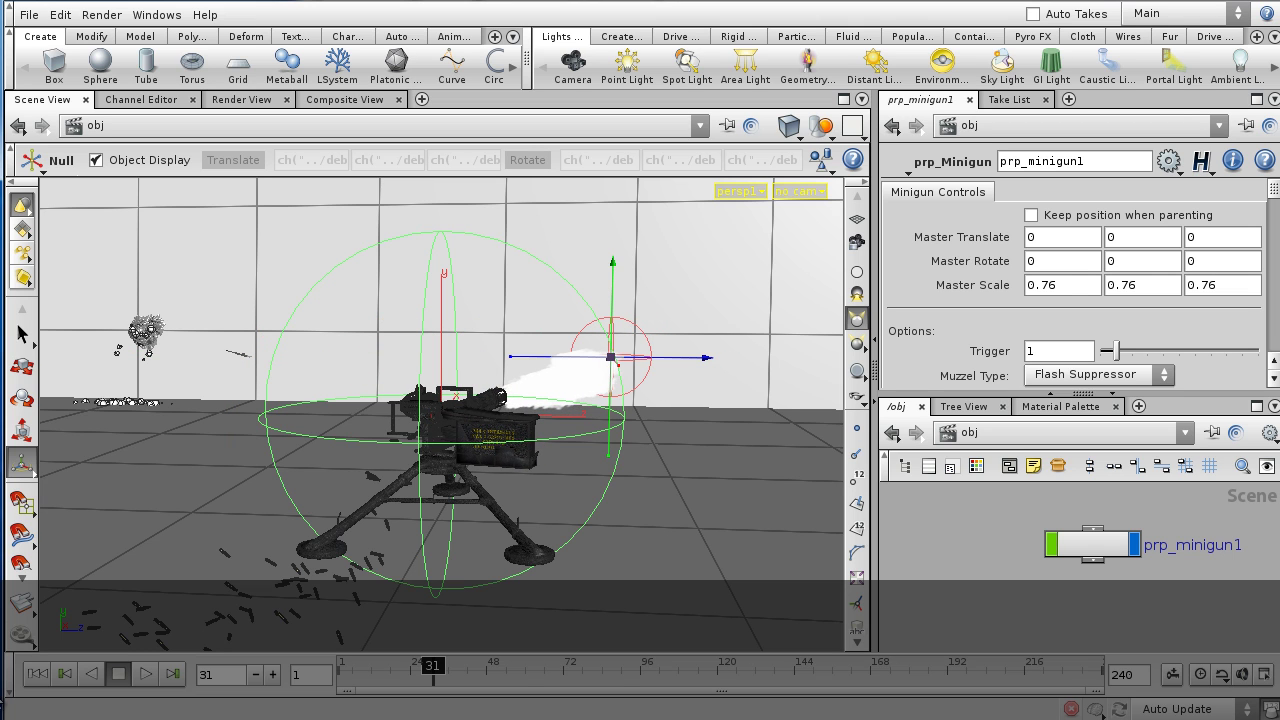
click(36, 674)
click(145, 674)
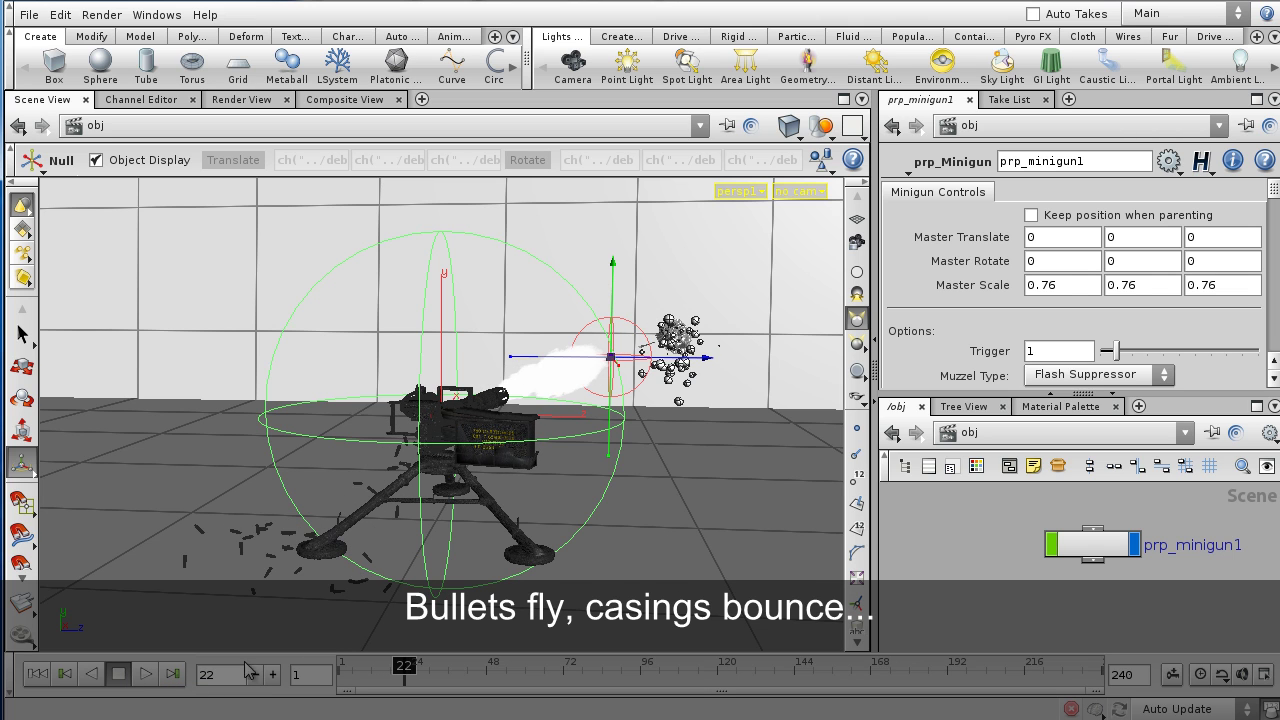
Step: Move the target to about 0.39 in Y and 1.51 in Z, and keyframe Target Translate at frame 22
drag(1091, 400, 1077, 567)
drag(1275, 205, 1275, 243)
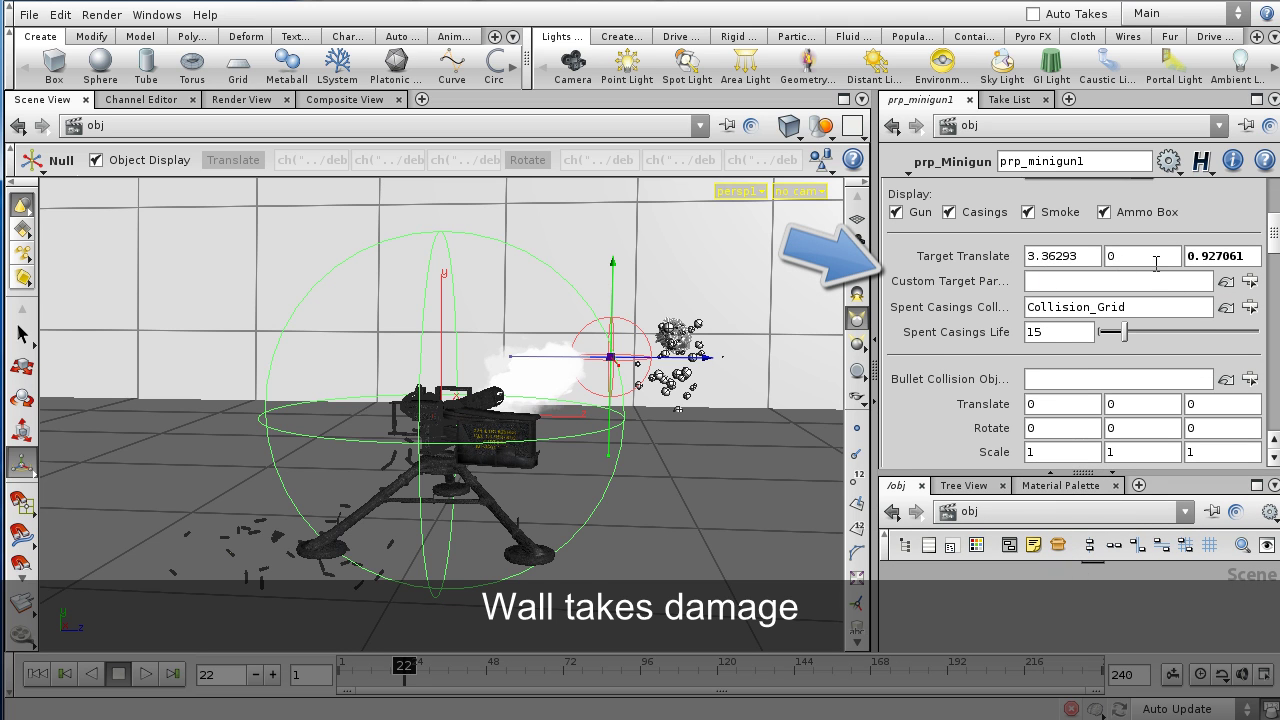
drag(706, 357, 784, 357)
drag(695, 286, 696, 238)
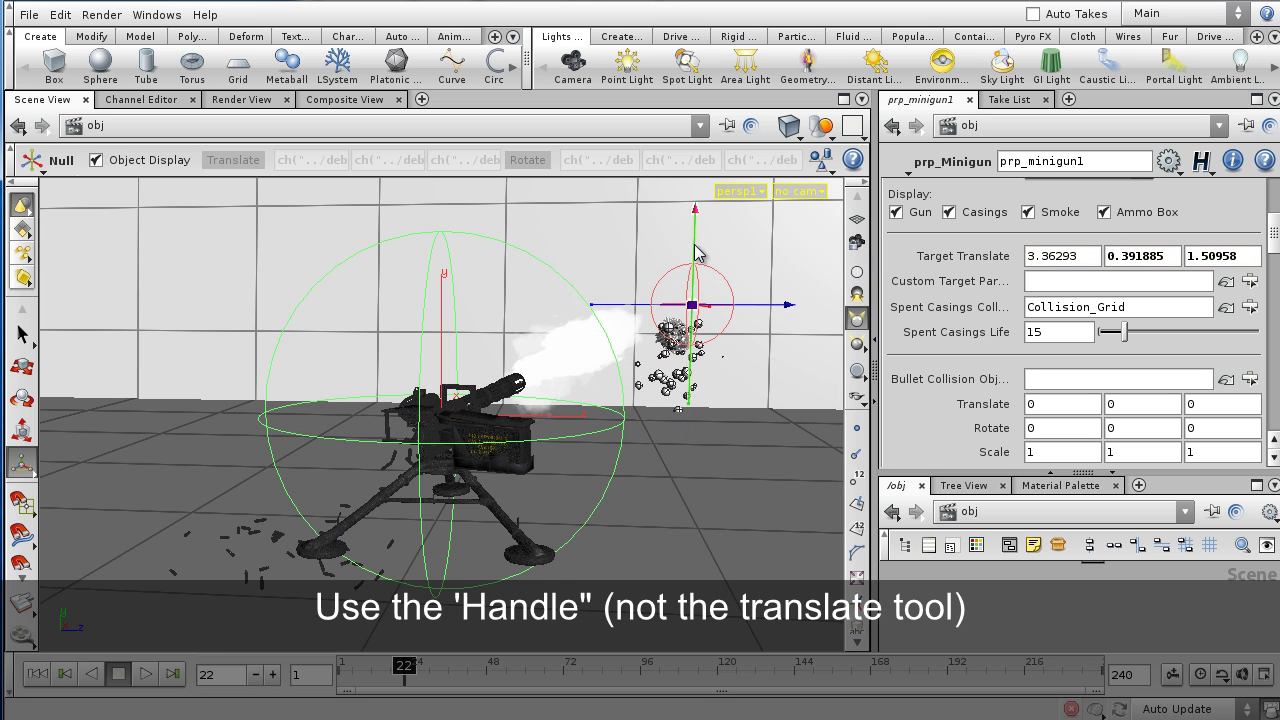
right_click(940, 262)
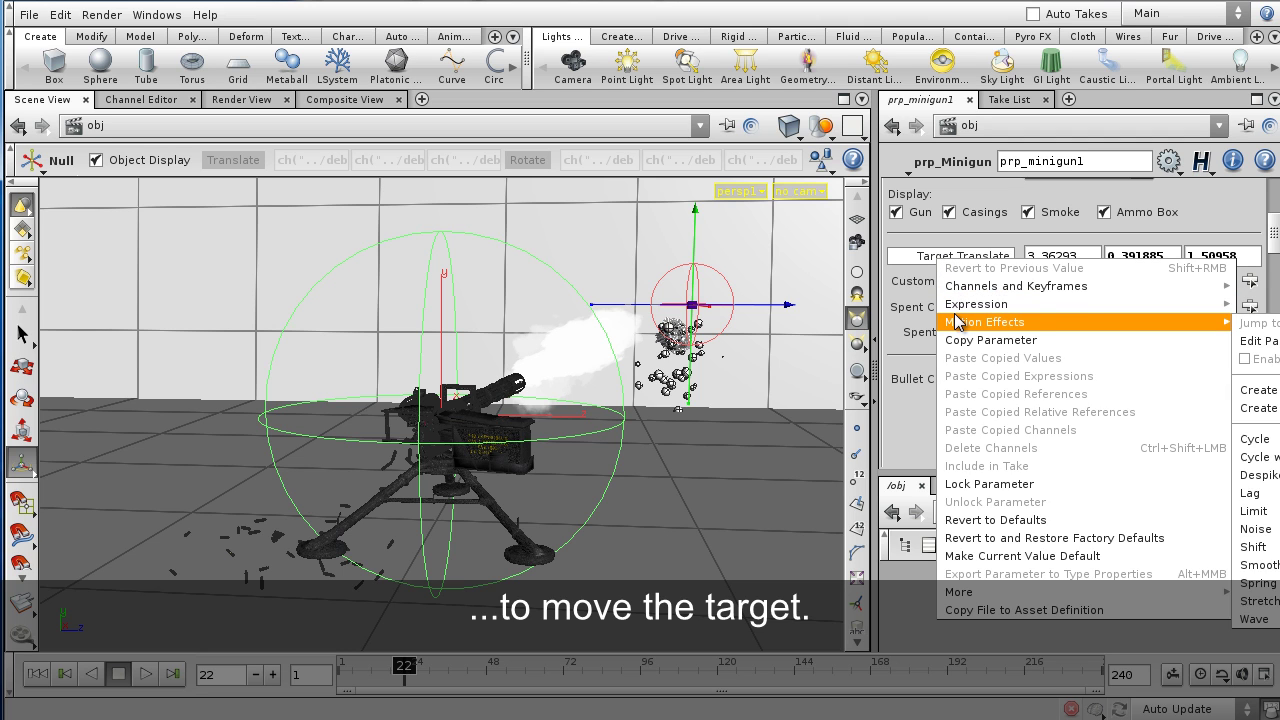
mouse_move(954, 291)
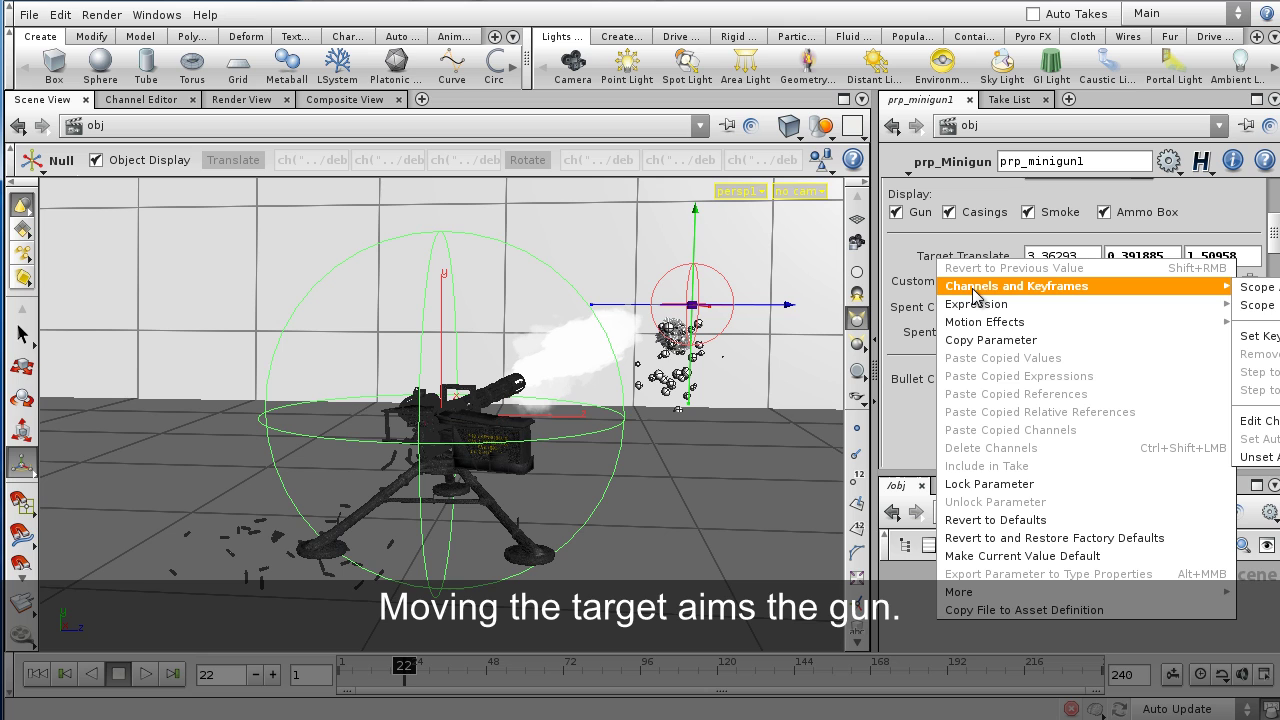
click(1260, 336)
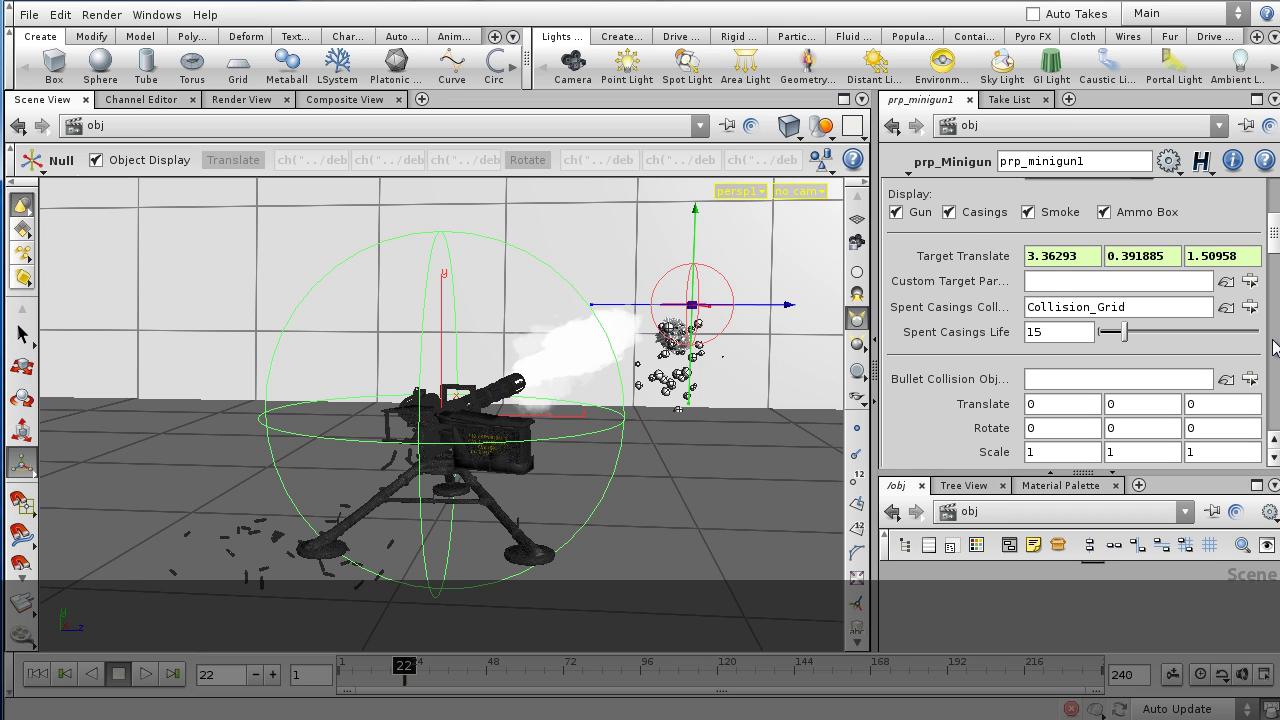
Step: At frame 8, move the target along Z to about -1.17 and keyframe Target Translate
click(361, 674)
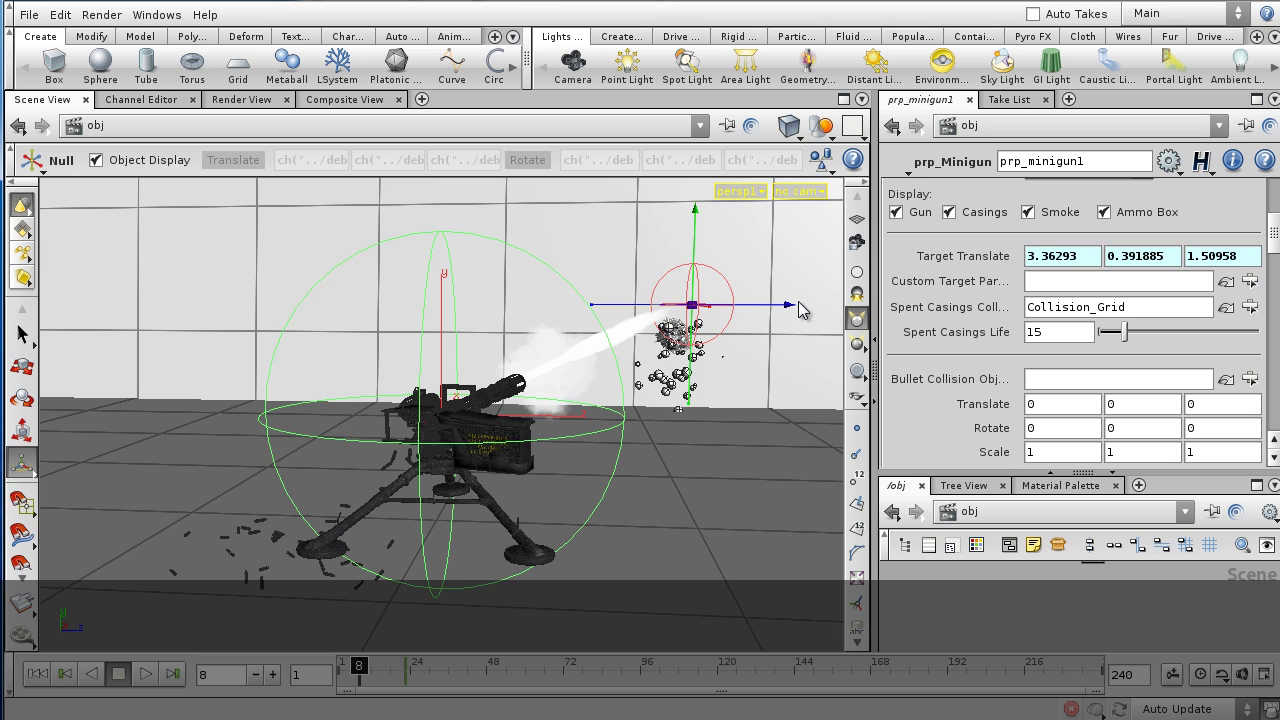
drag(788, 314, 424, 327)
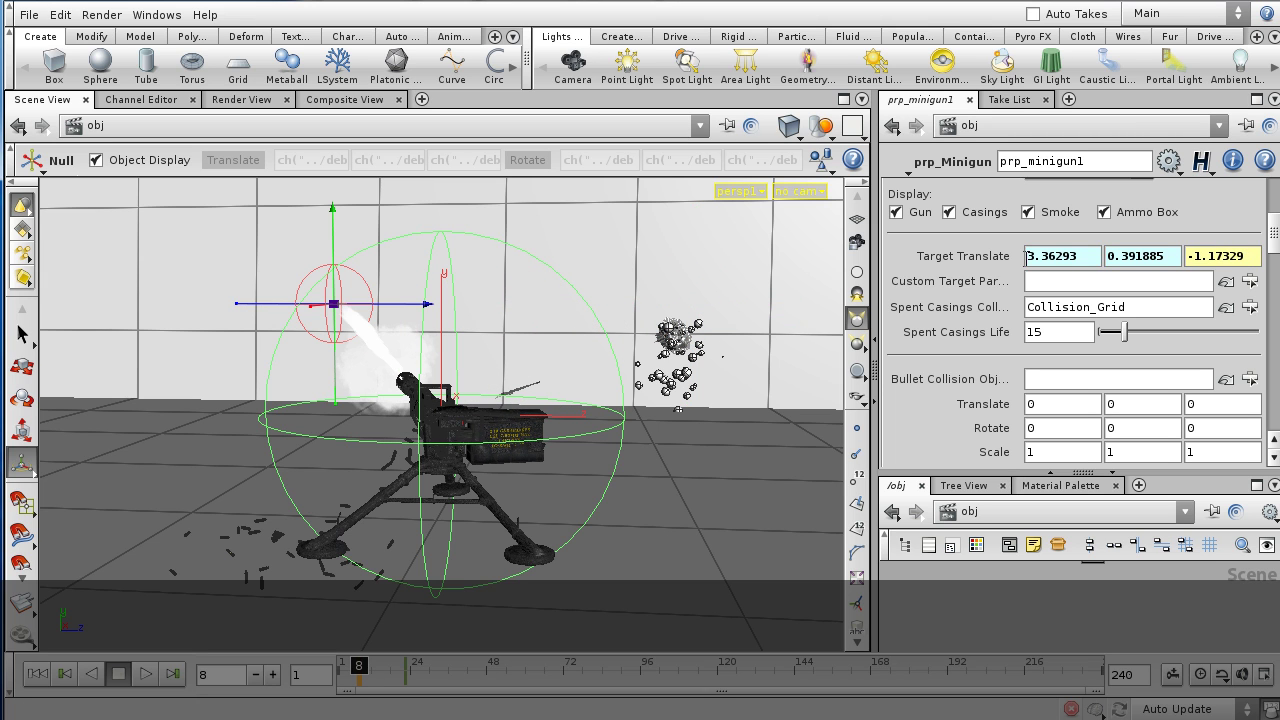
right_click(987, 260)
mouse_move(999, 287)
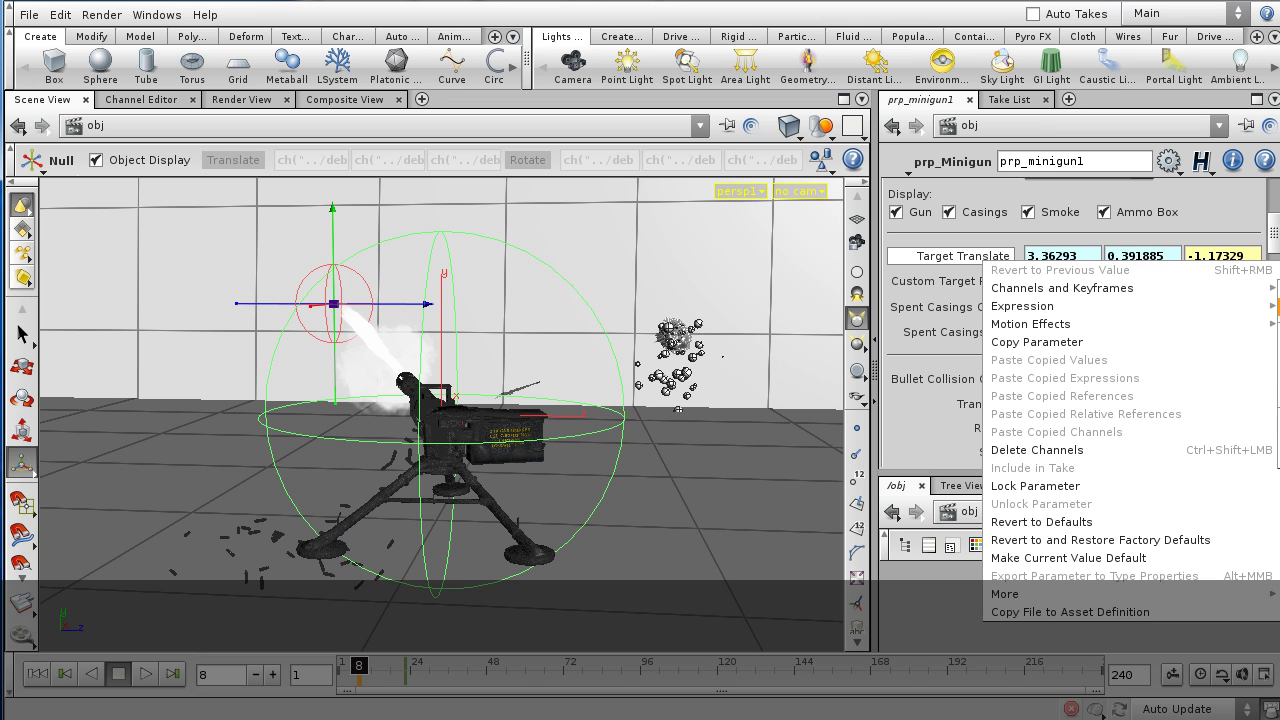
click(1279, 338)
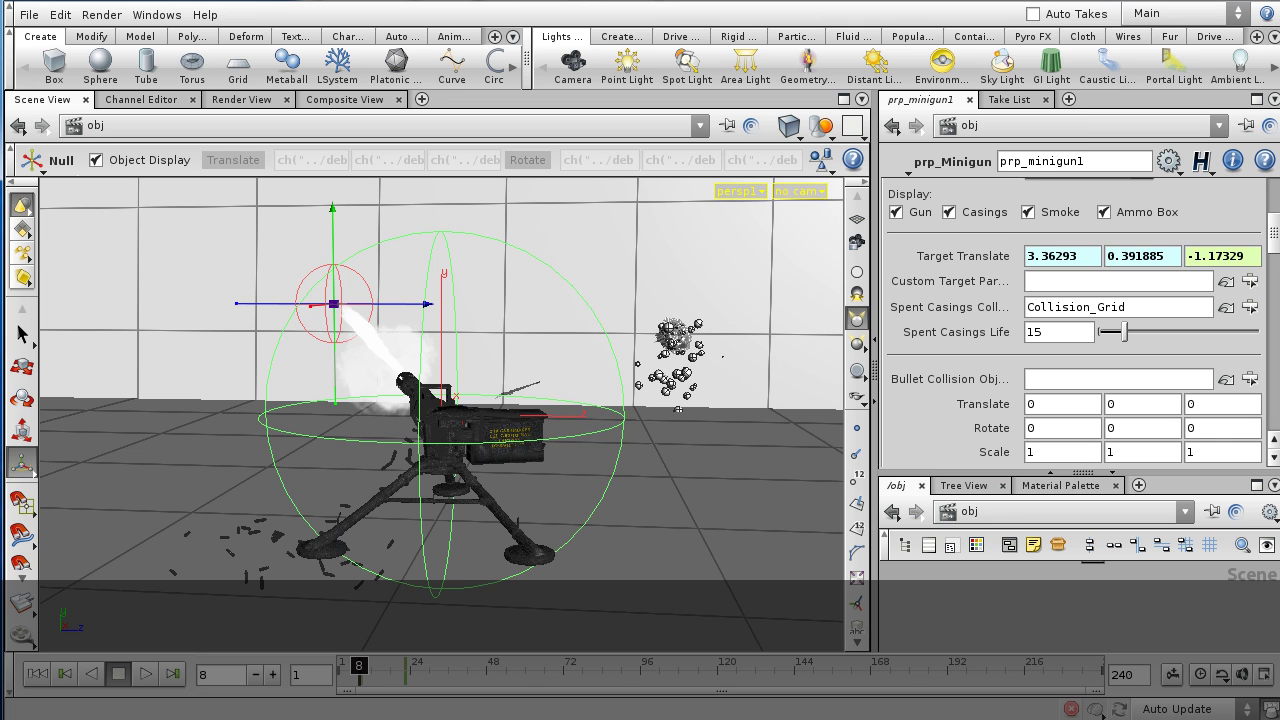
Step: Play the keyframed targeting animation from frame 1 and stop it past frame 22
click(38, 674)
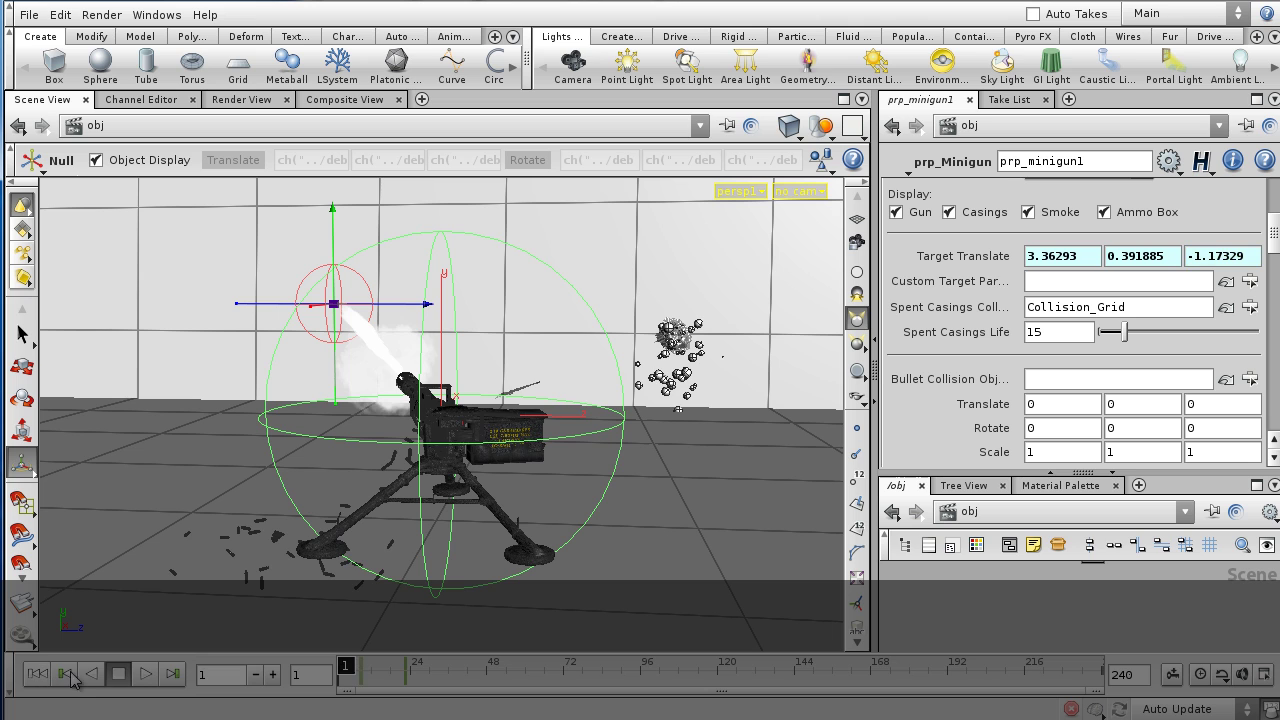
click(148, 674)
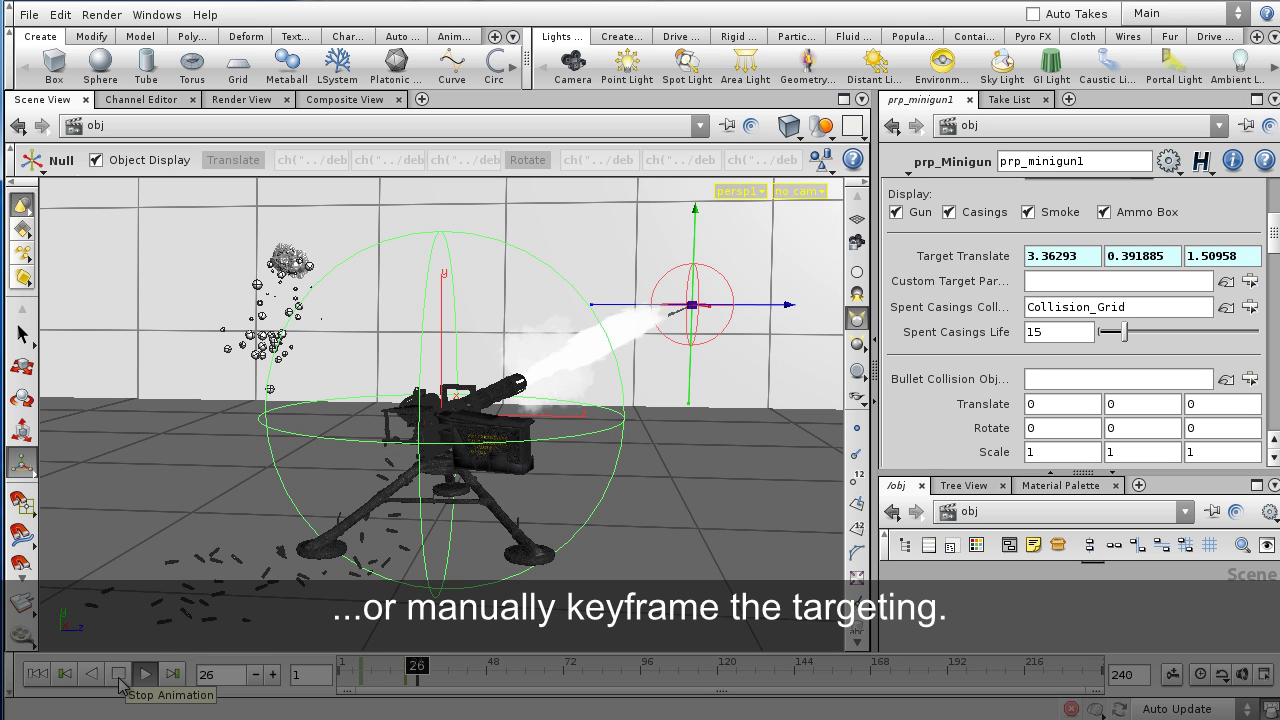
click(118, 673)
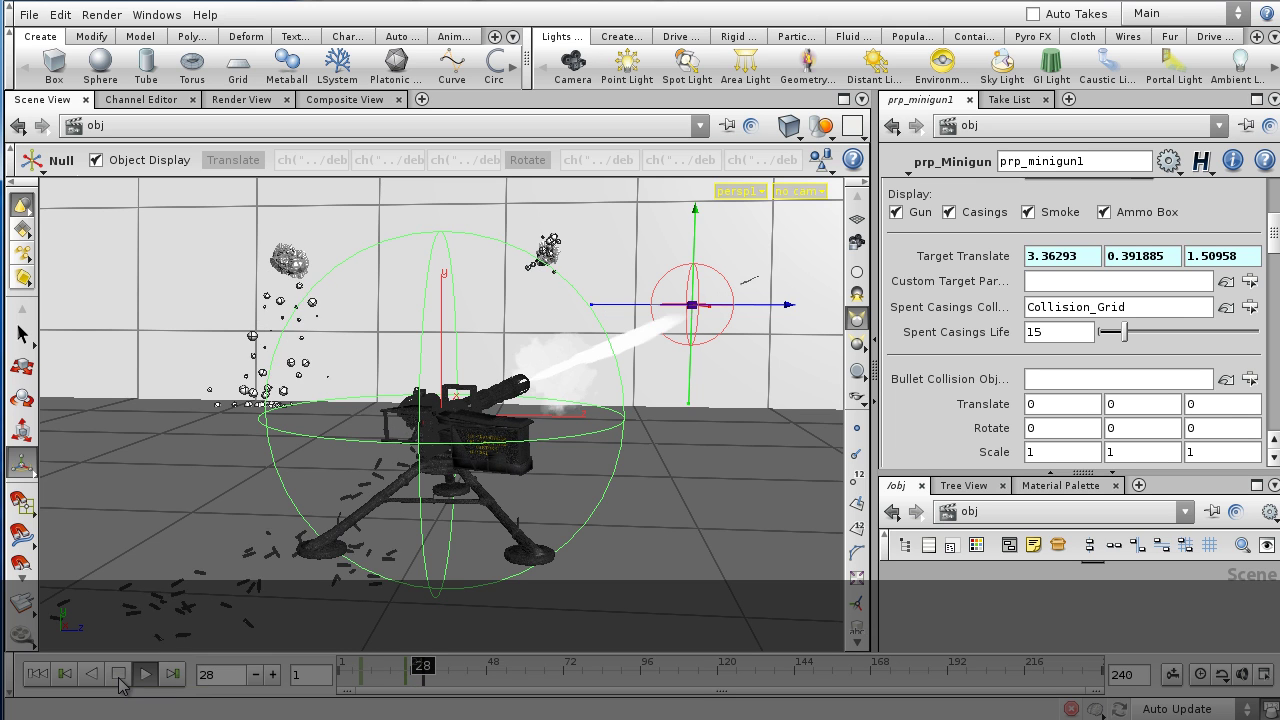
Step: Set the minigun's Trigger to 0, play the animation from frame 1, and return to the start
scroll(1273, 205, up, 5)
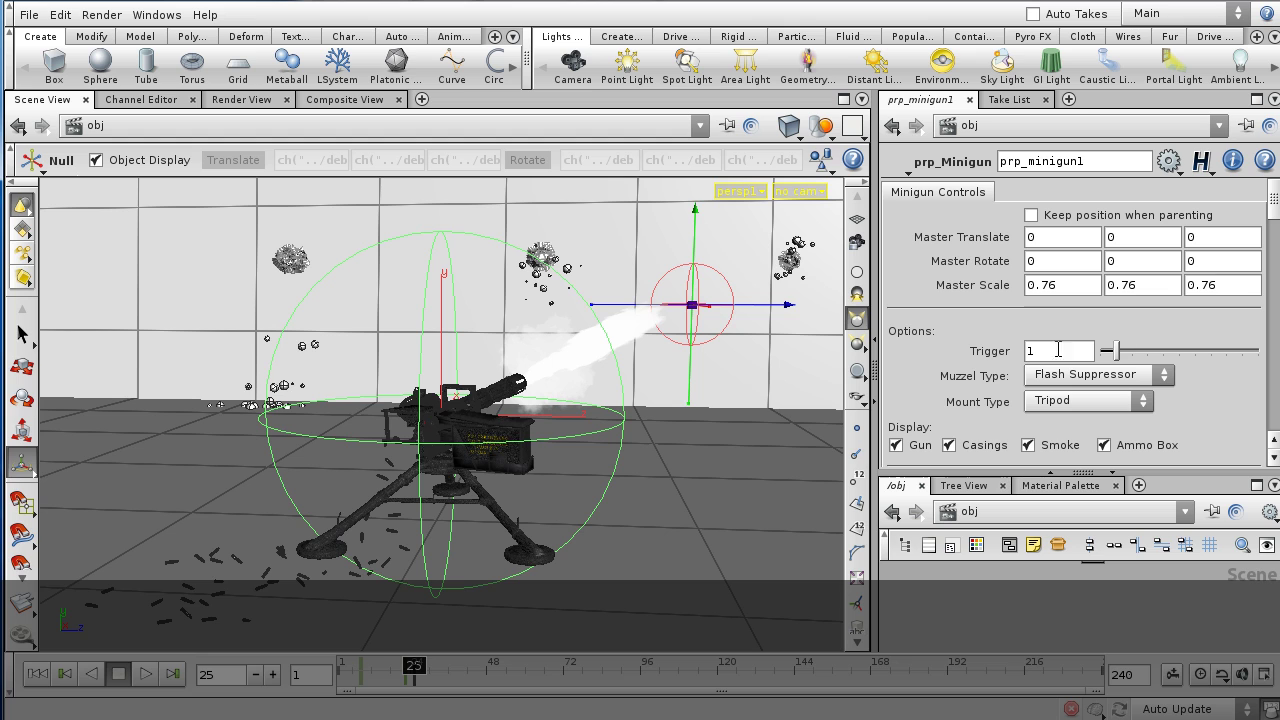
double_click(1040, 352)
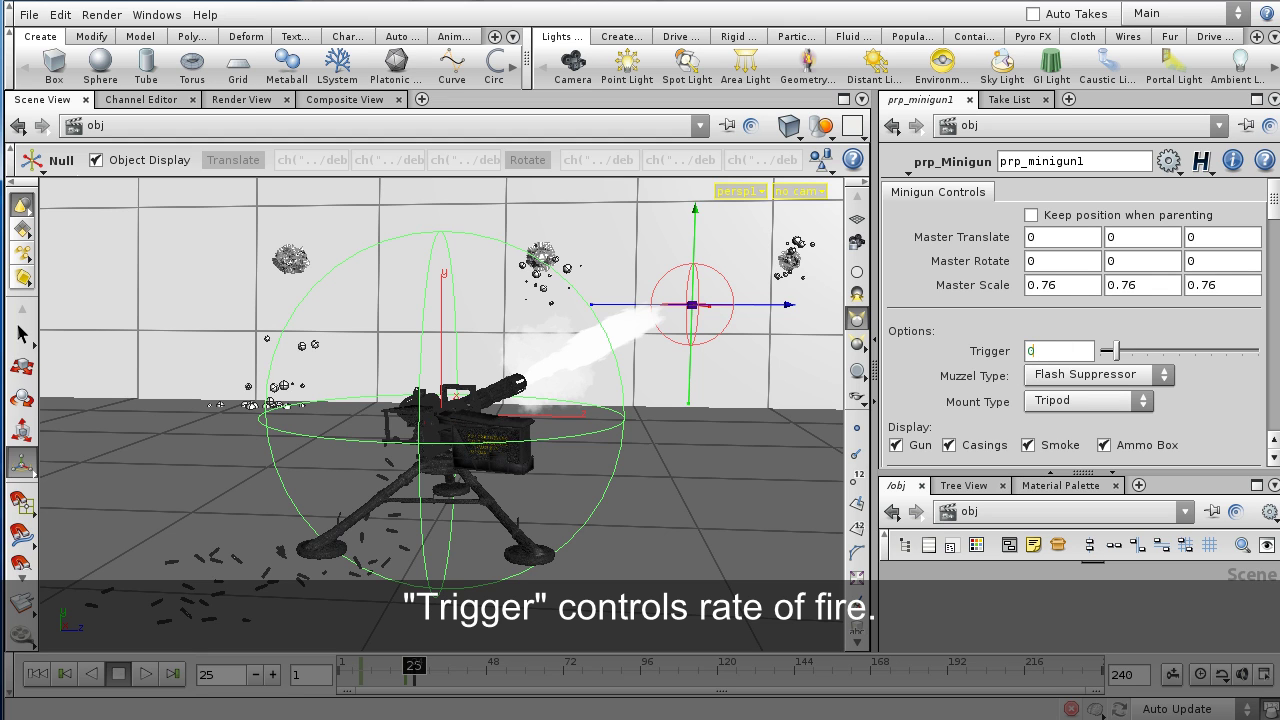
text(0)
key(Return)
click(37, 674)
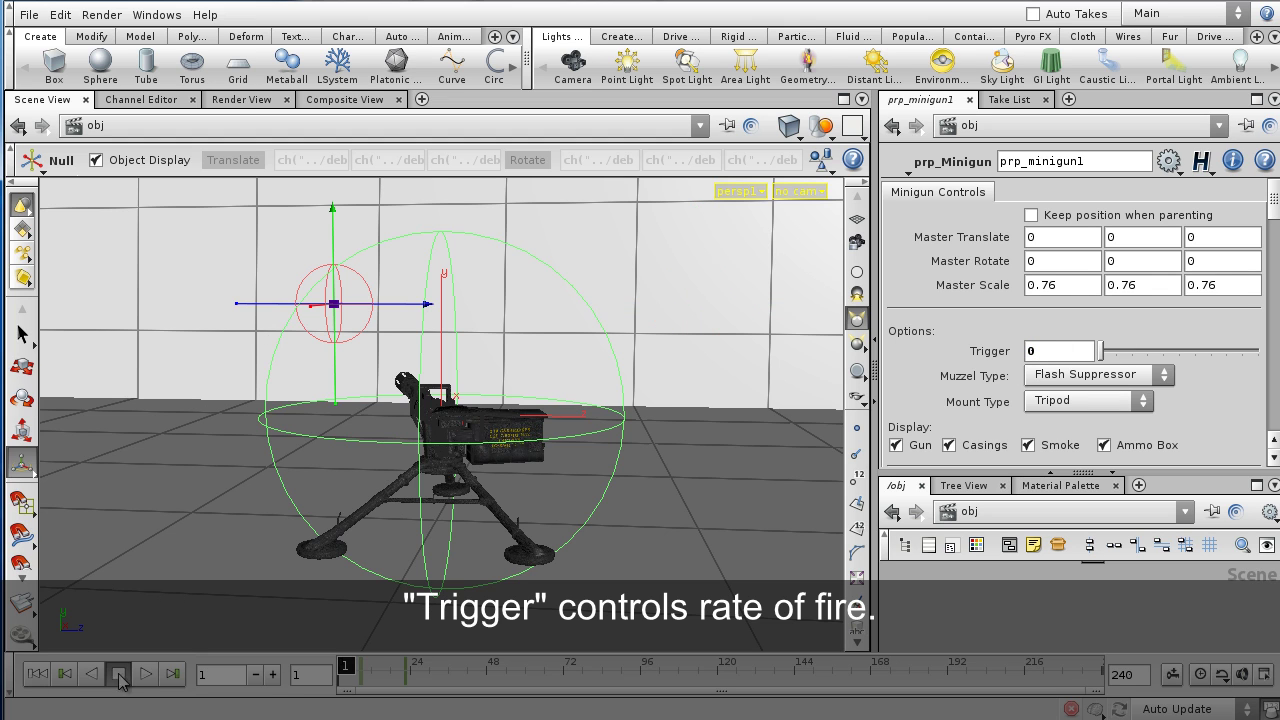
click(145, 674)
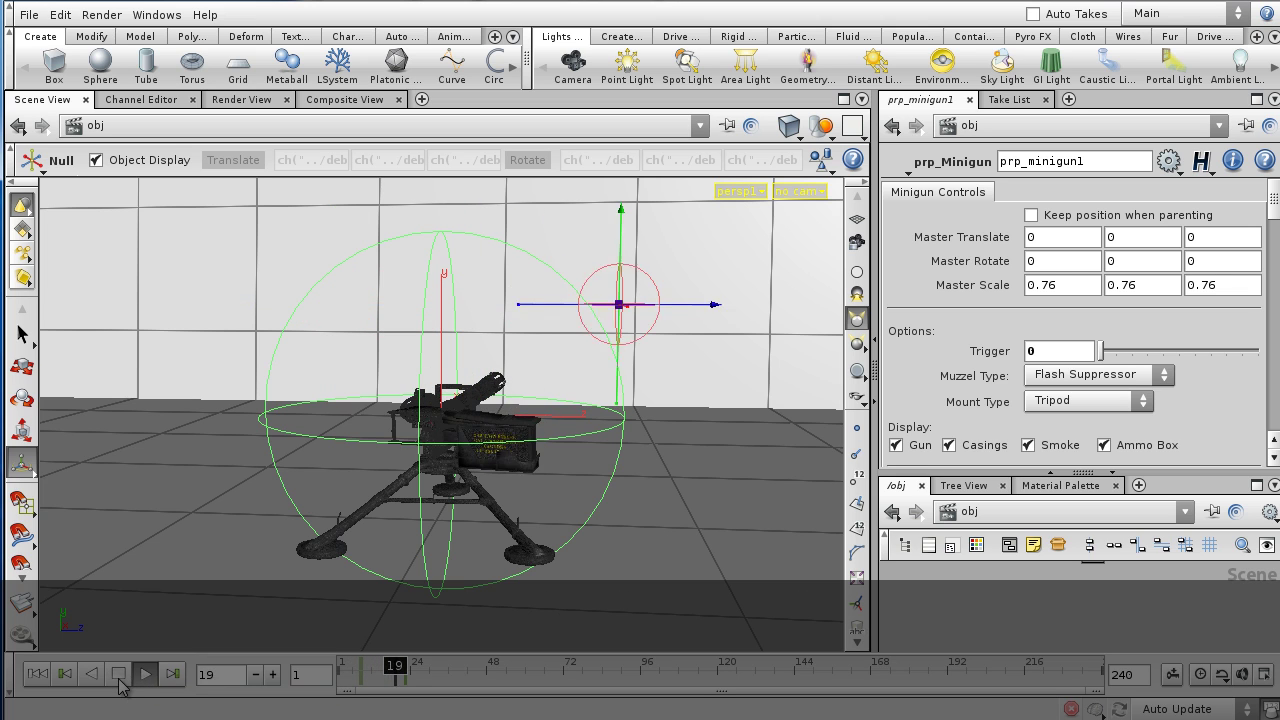
click(118, 676)
click(37, 676)
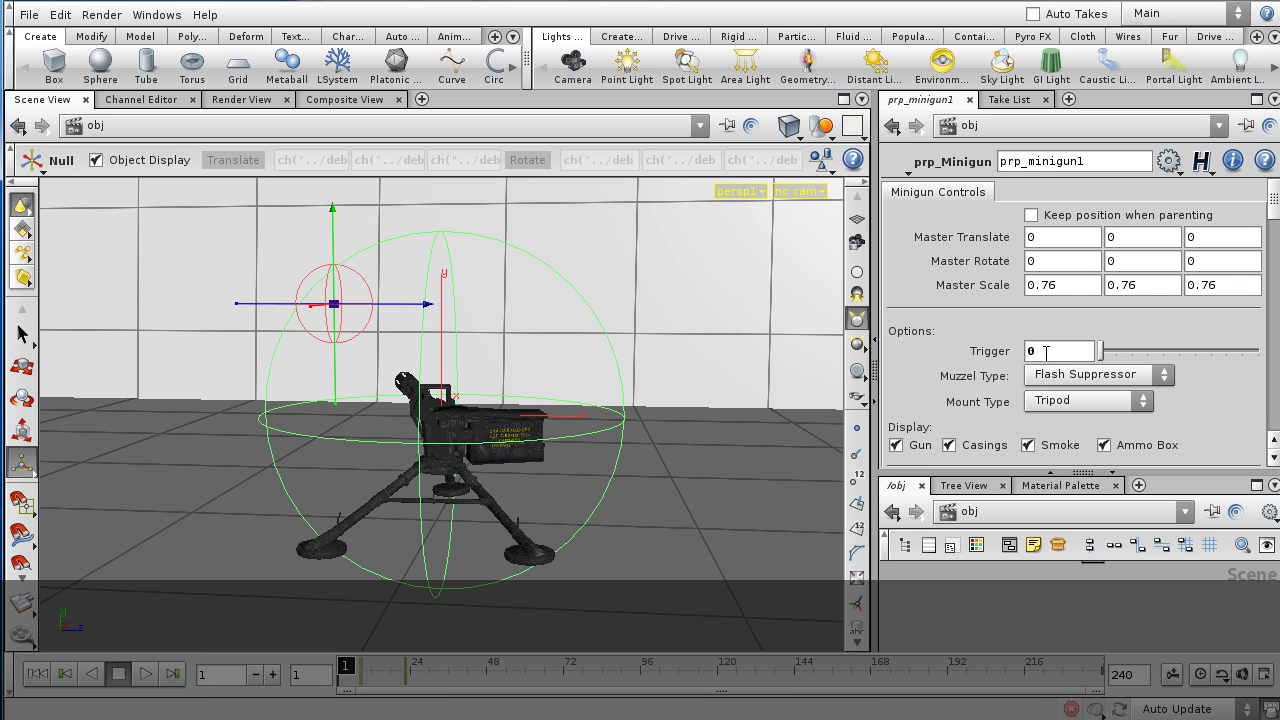
Step: Set the minigun's Trigger to 15 and play the animation to about frame 24
text(15)
key(Return)
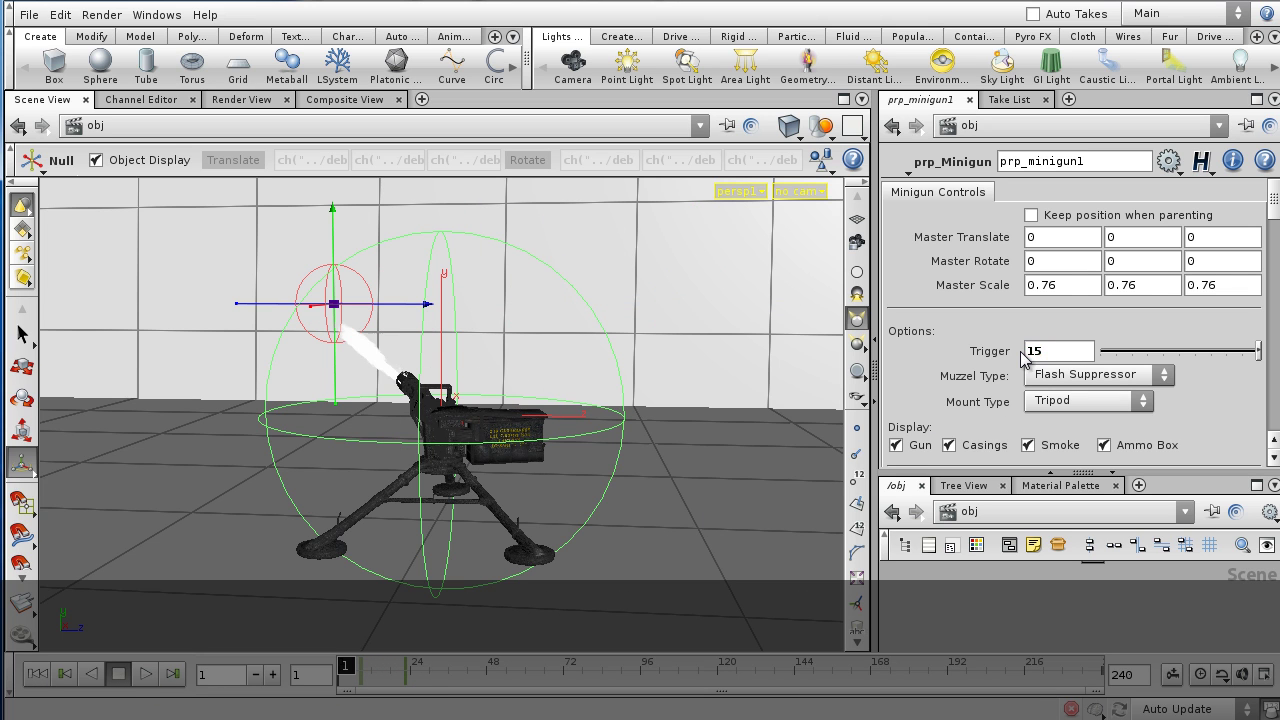
click(142, 674)
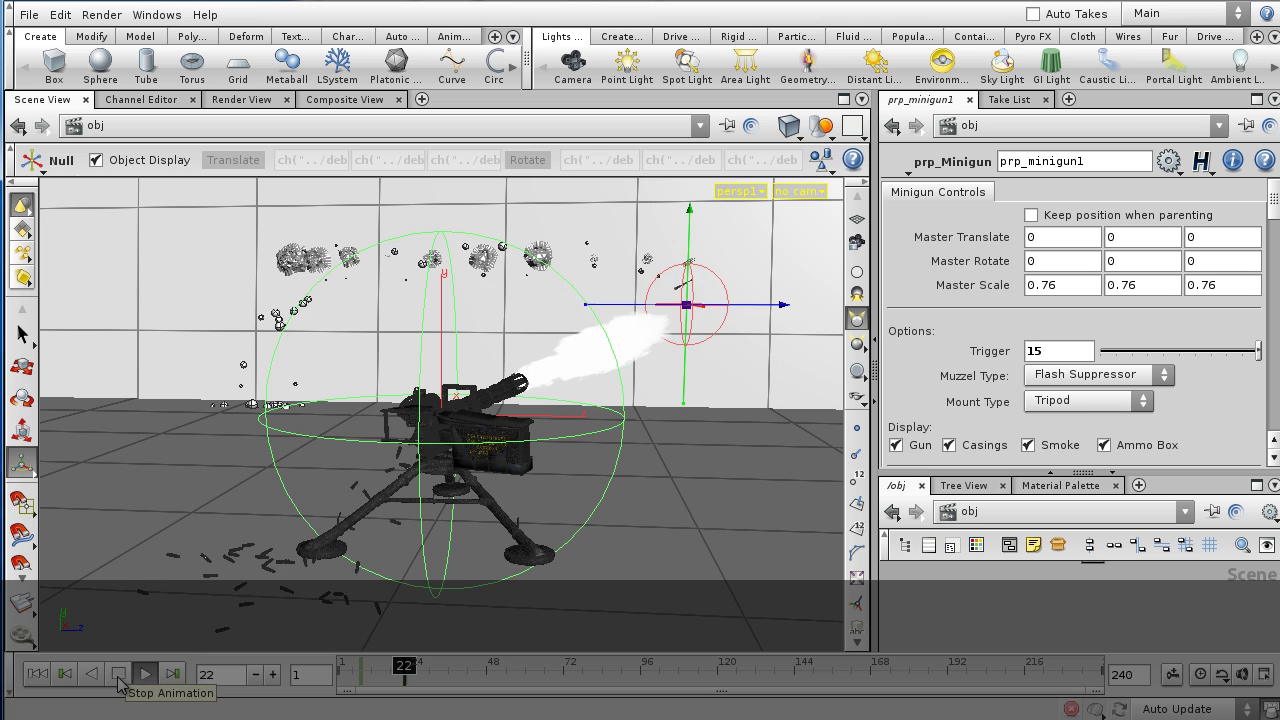
click(118, 675)
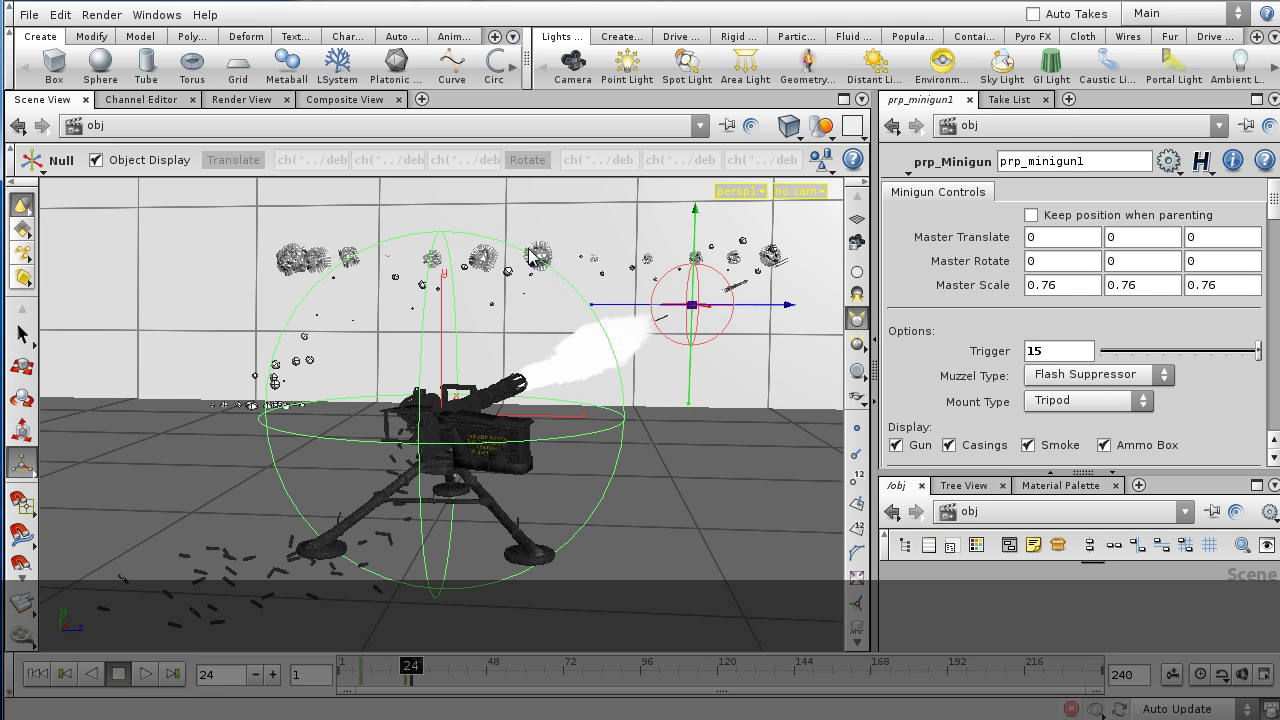
Step: Return to frame 1, frame the gun's muzzle up close, and turn off the Smoke display
click(40, 673)
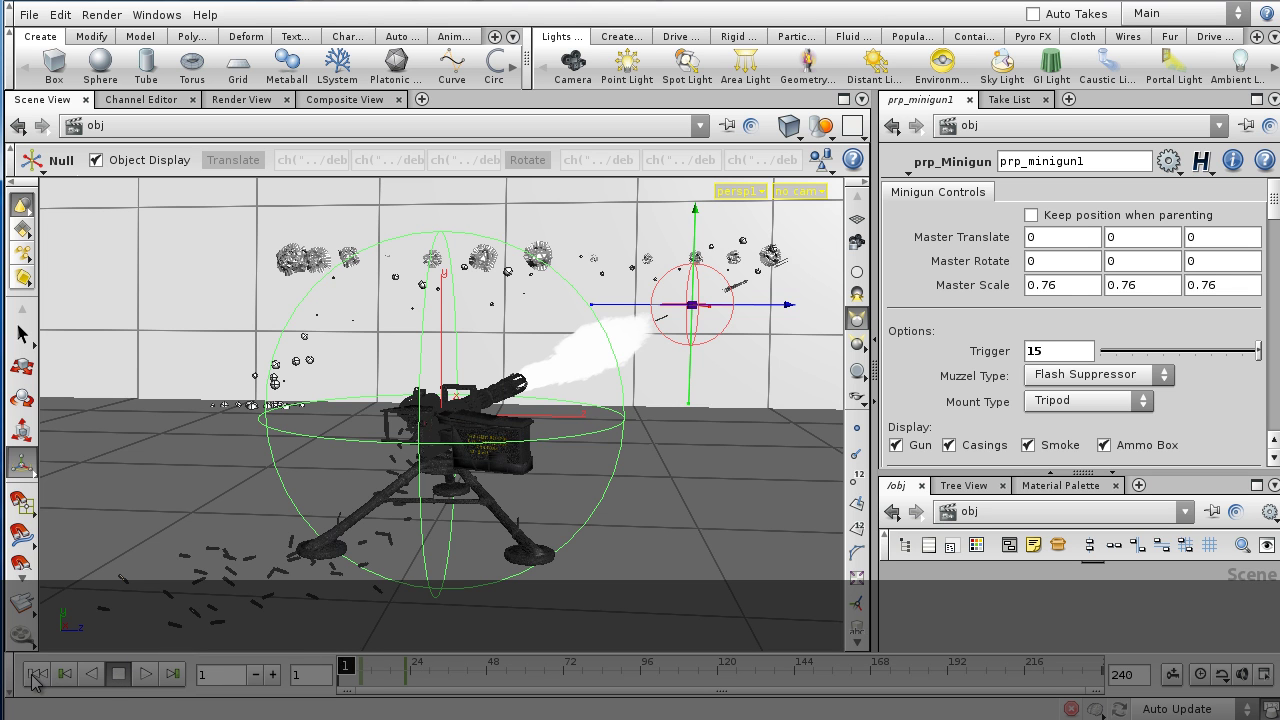
key(space)
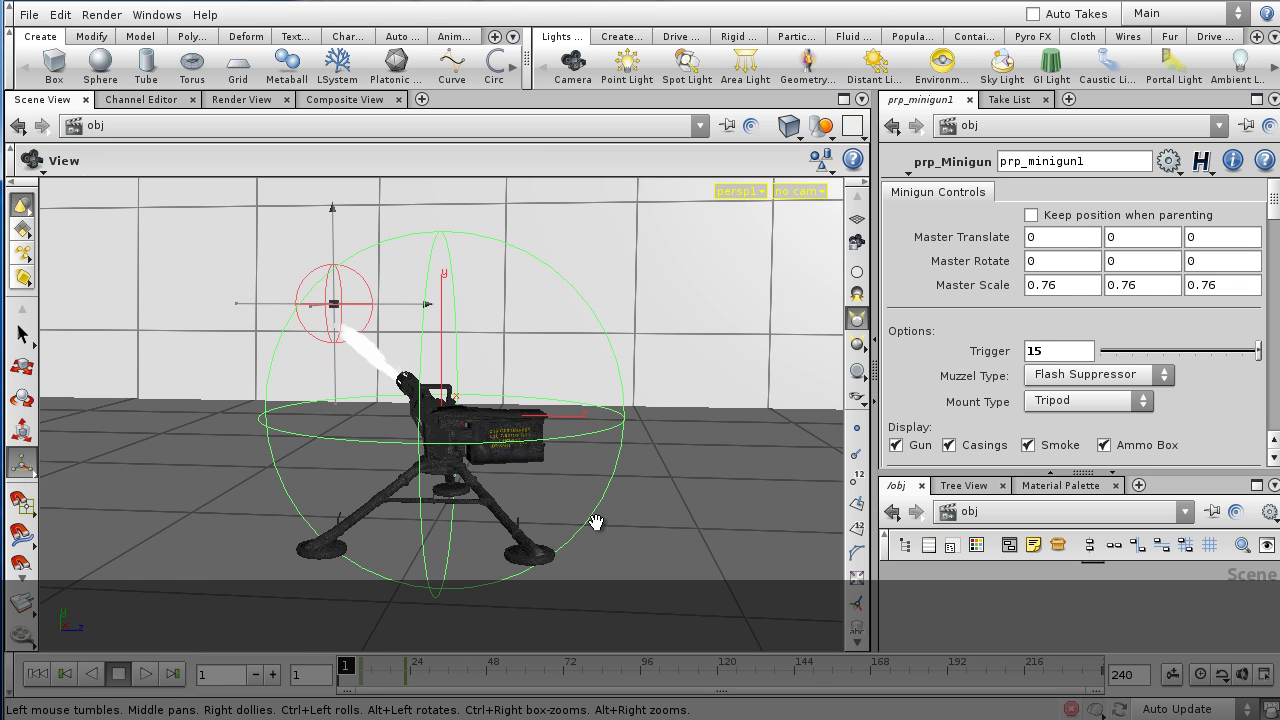
drag(580, 524, 406, 494)
right_drag(806, 564, 551, 464)
middle_drag(551, 464, 333, 420)
click(1036, 446)
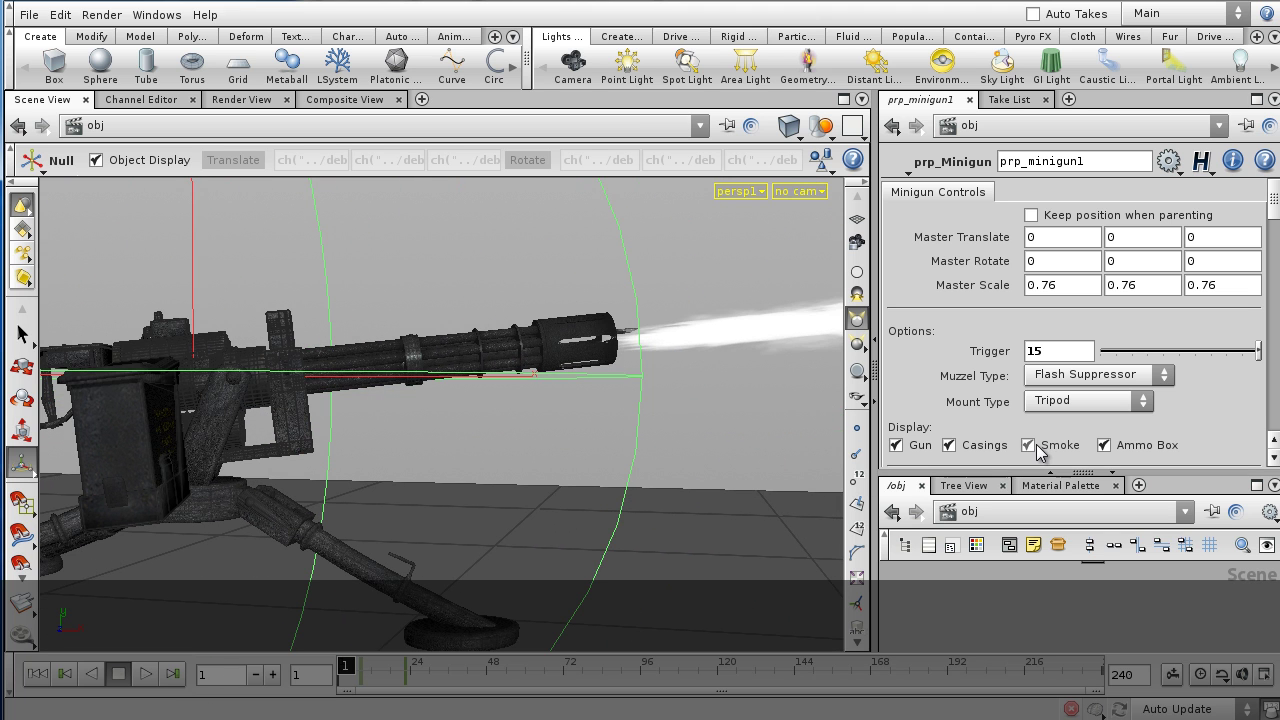
Step: Turn the minigun's Smoke display back on and play the animation to frame 12
click(1029, 446)
click(1030, 447)
drag(445, 517, 410, 525)
click(145, 675)
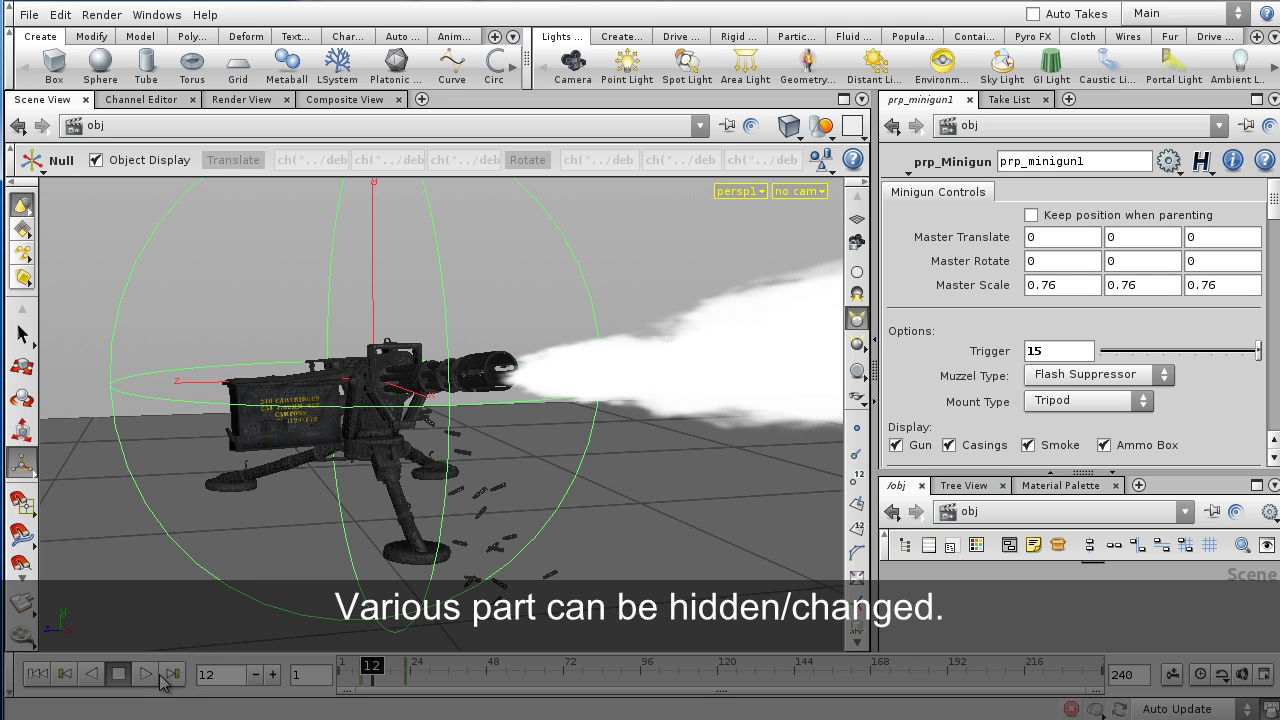
Step: Hide and show again the minigun's Casings, Gun and Ammo Box displays, one after another
click(949, 446)
click(949, 446)
click(896, 446)
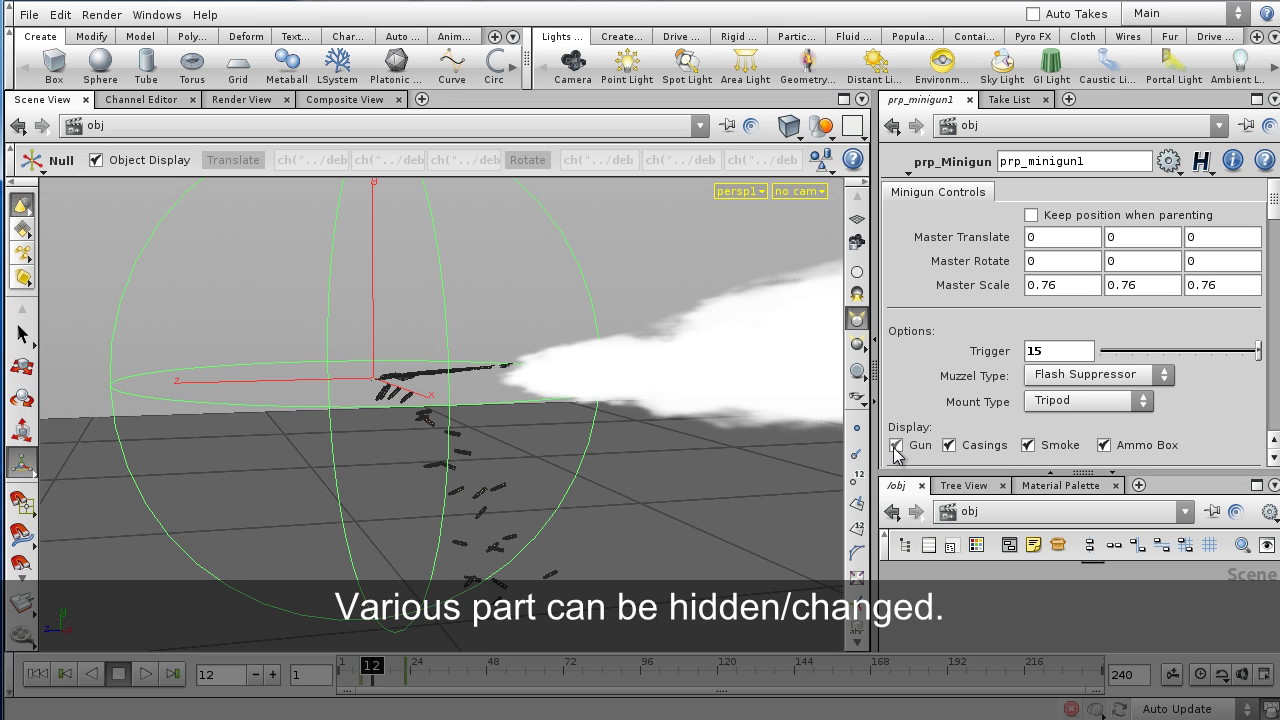
click(896, 446)
click(1104, 446)
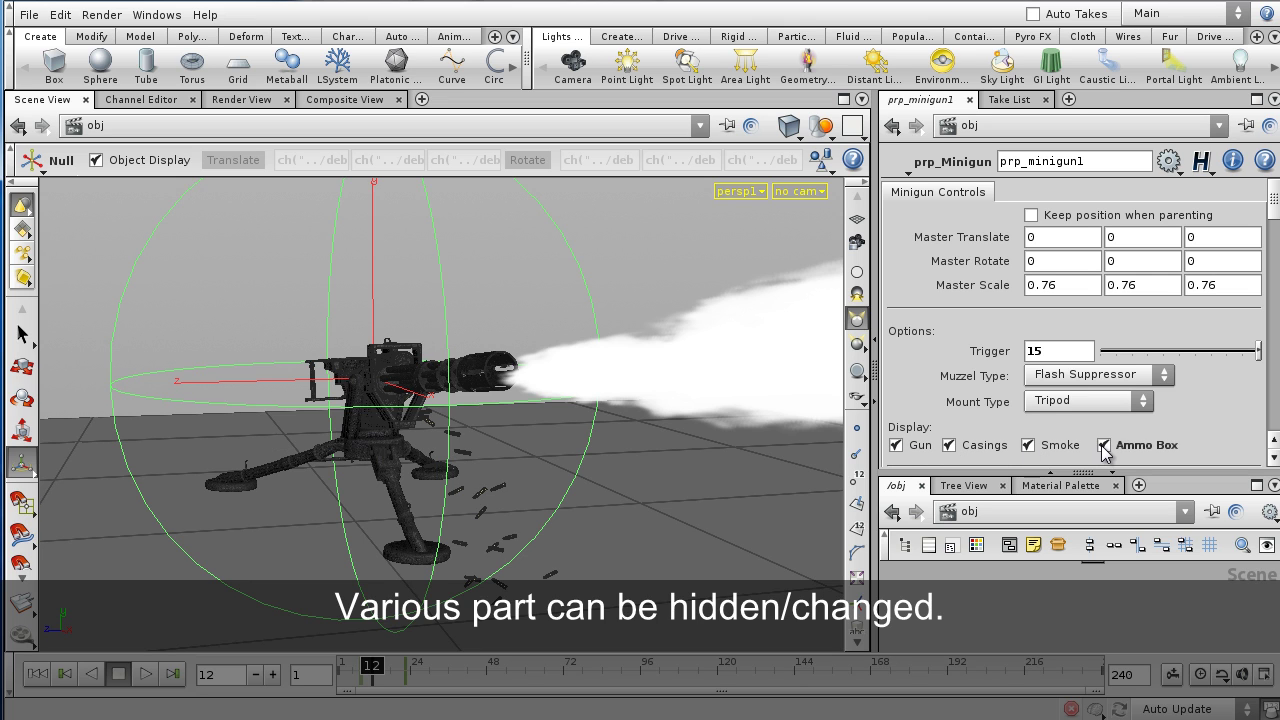
click(1104, 446)
Step: Switch the minigun's Mount Type to Window Mount and back to Tripod
click(1070, 404)
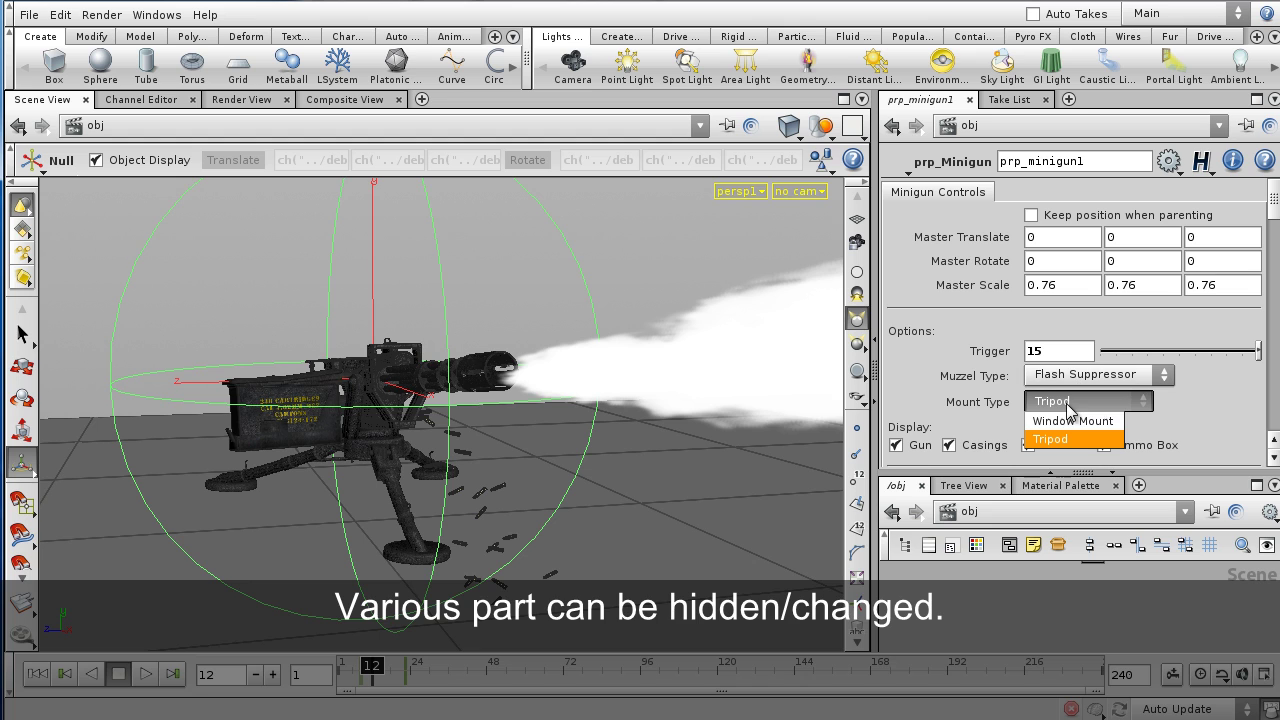
click(1072, 421)
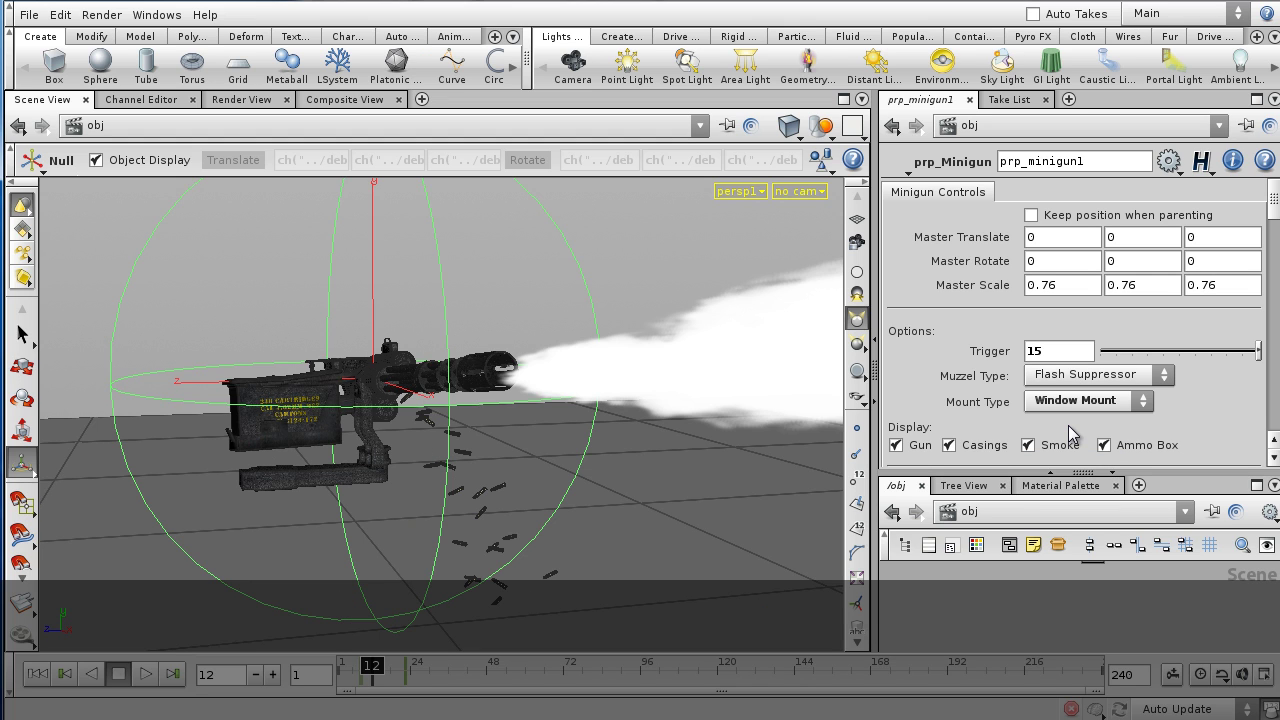
click(1072, 404)
click(1070, 437)
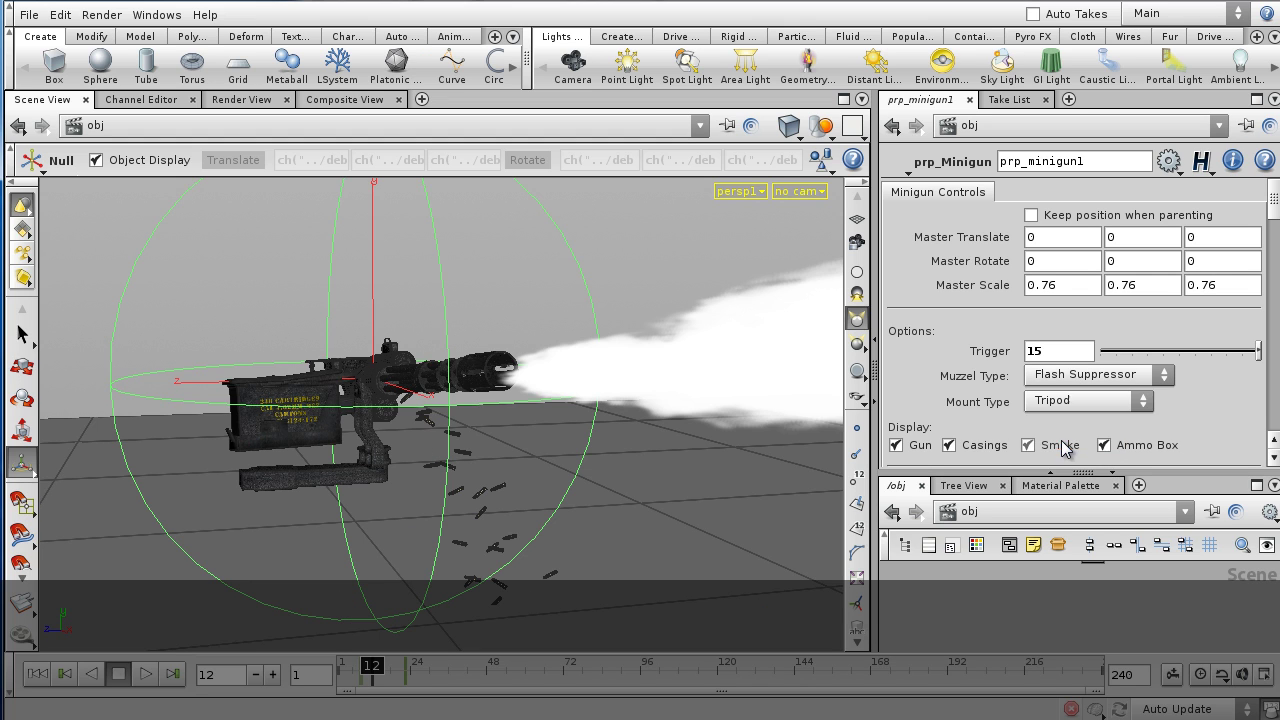
Step: Examine the Dynamics and Materials options in the minigun's Advanced Debris Settings
drag(1275, 204, 1276, 260)
scroll(1050, 262, down, 4)
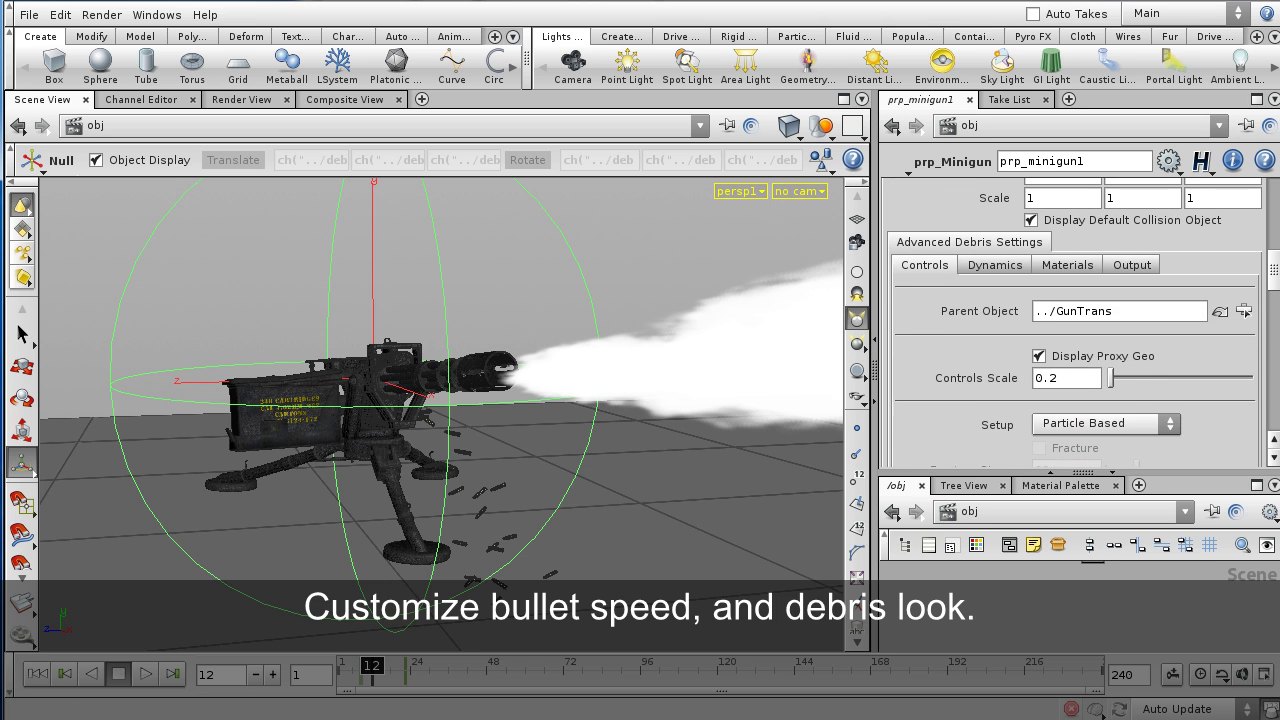
click(992, 260)
click(1066, 260)
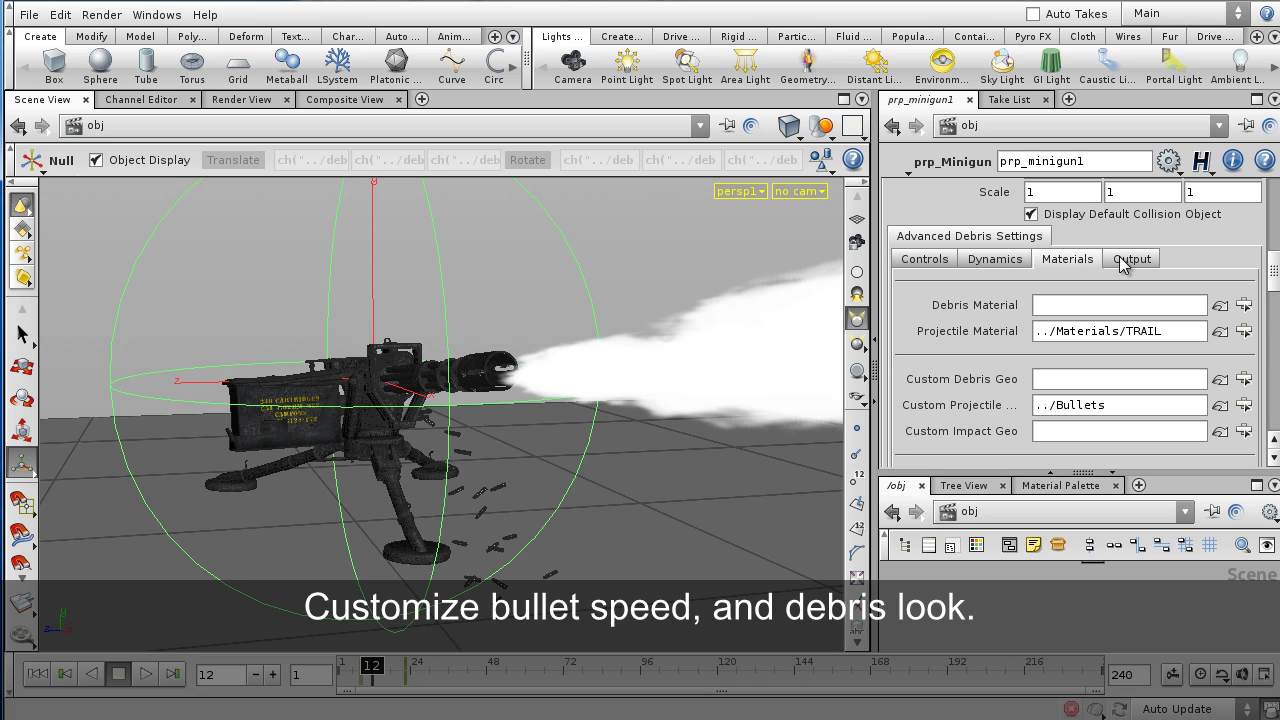
drag(1272, 284, 1274, 290)
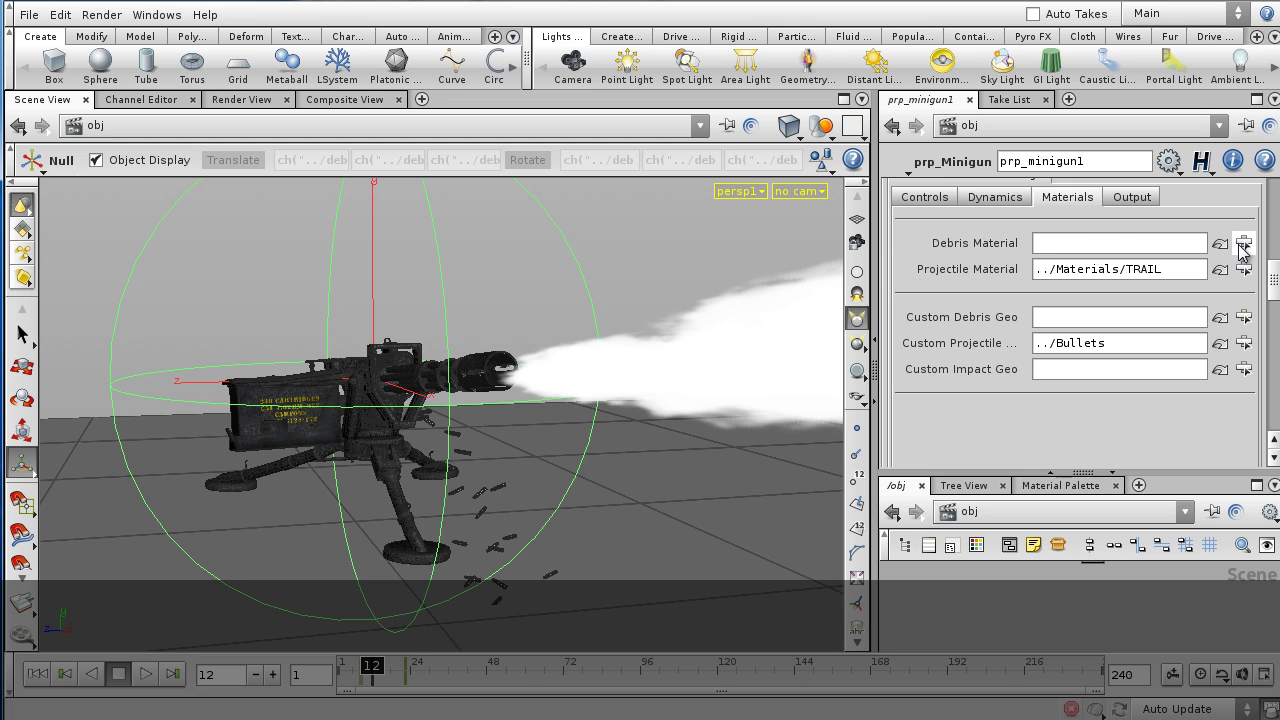
Step: Create a Mantra Surface material in /shop from the material gallery
click(1052, 487)
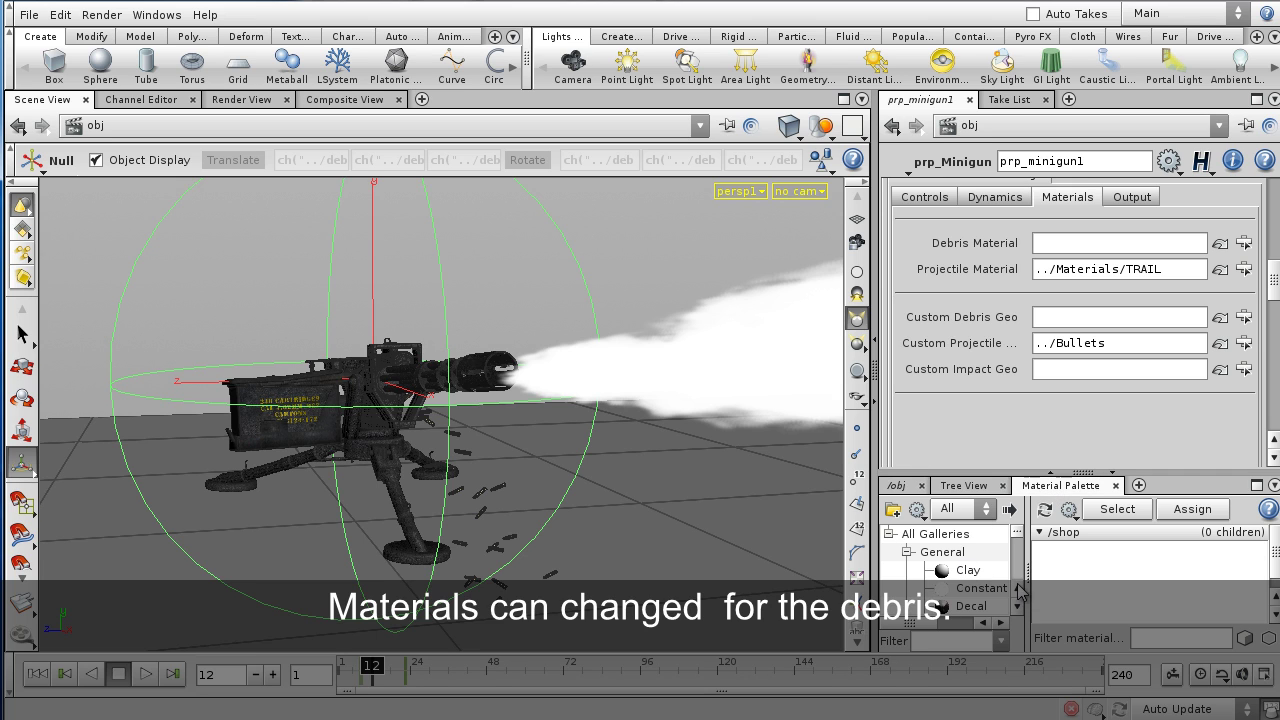
click(1019, 606)
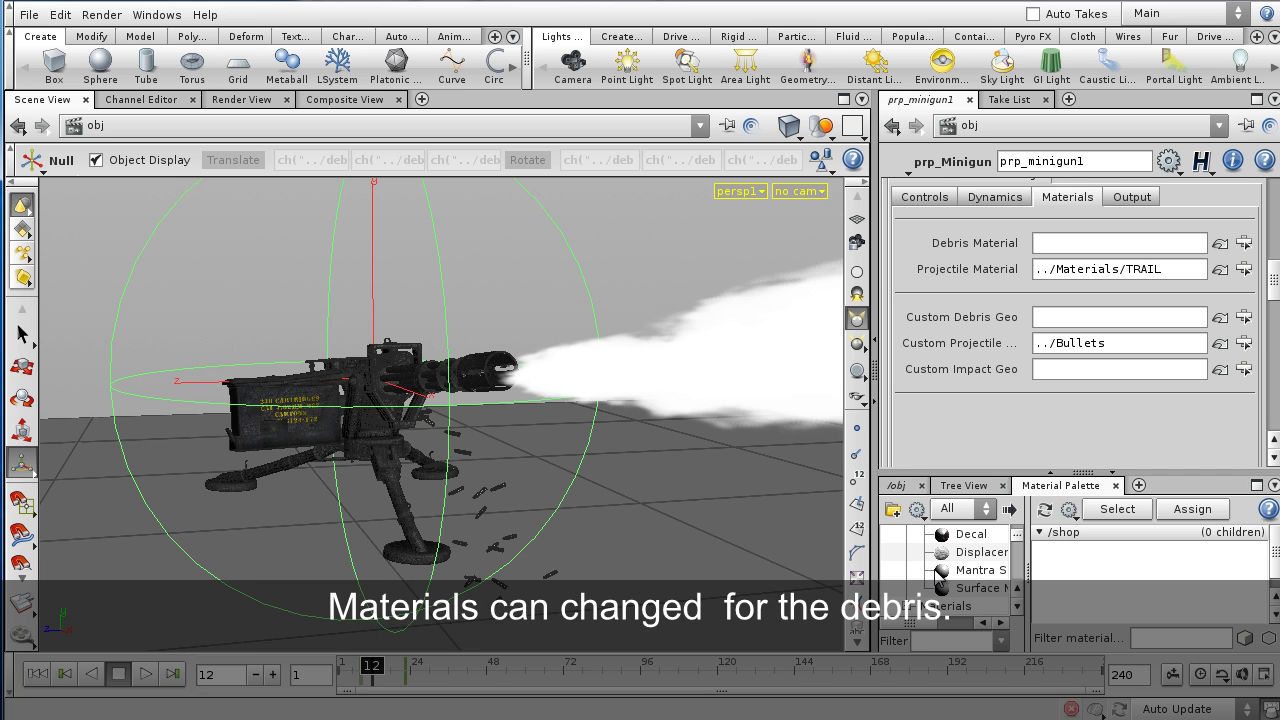
drag(940, 573, 1112, 585)
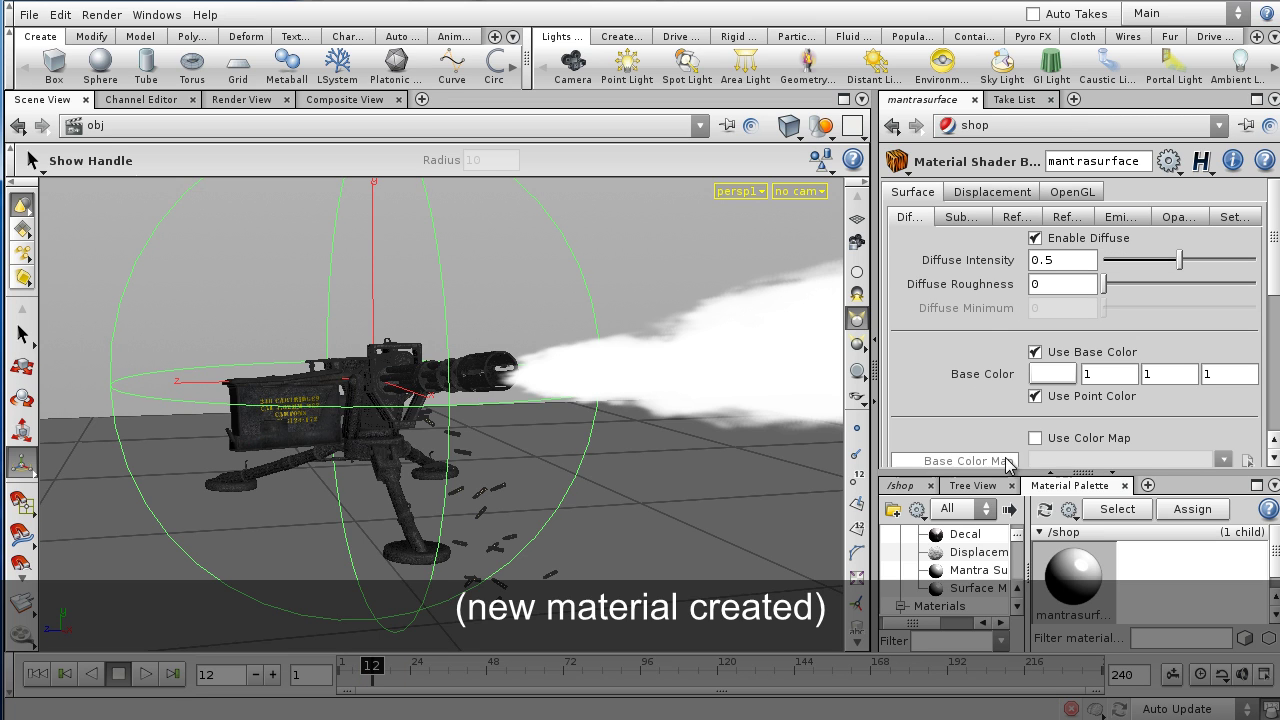
Step: Select prp_minigun1 at the object level and assign /shop/mantrasurface as its Debris Material
click(903, 486)
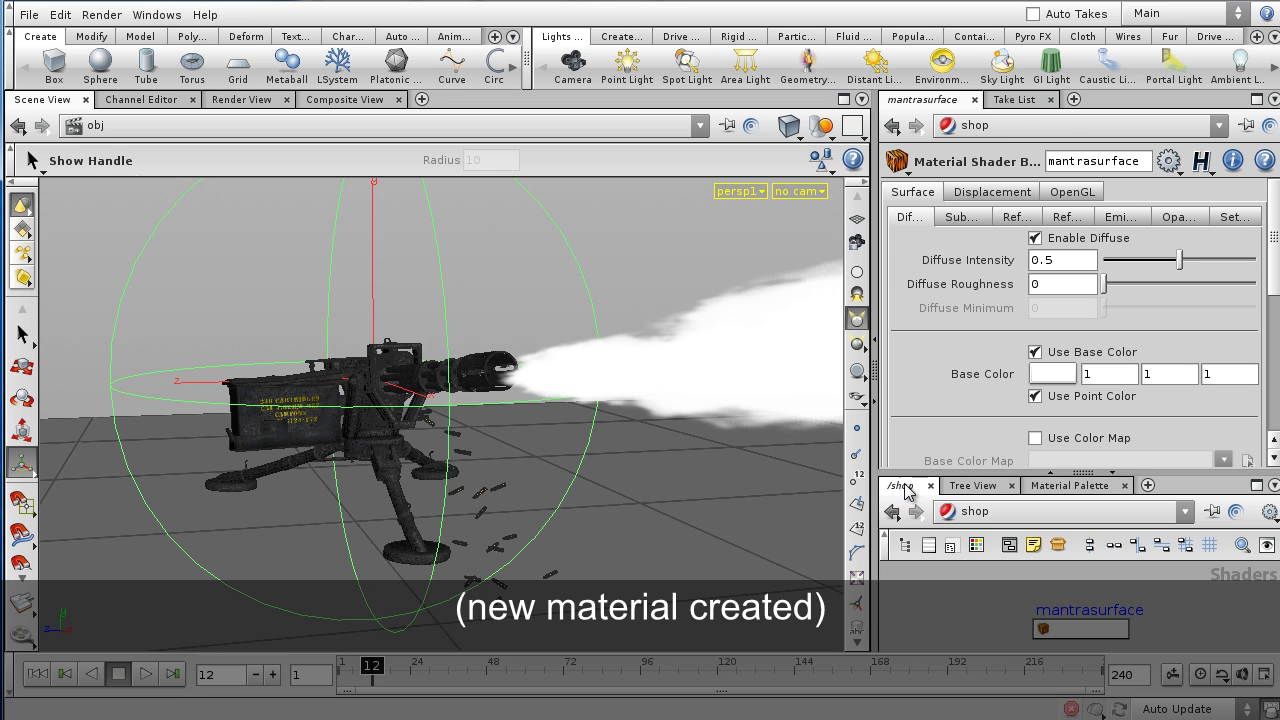
click(970, 512)
click(1003, 596)
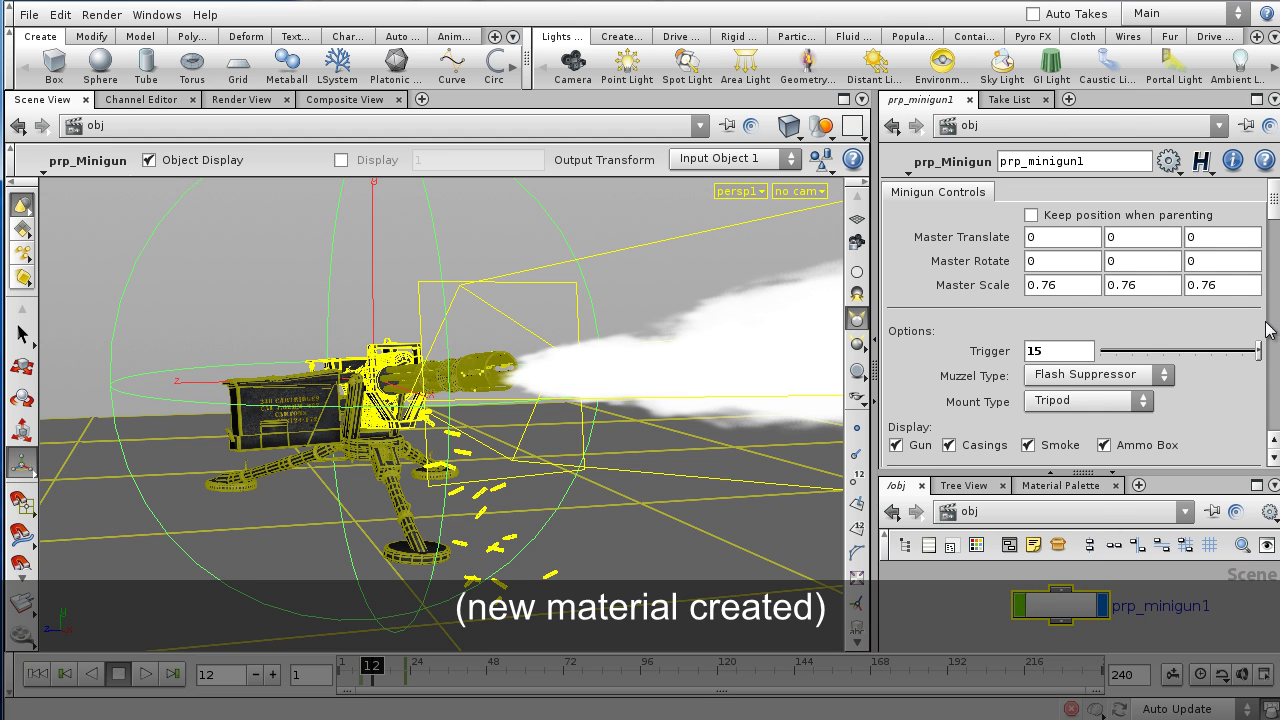
drag(1274, 204, 1274, 293)
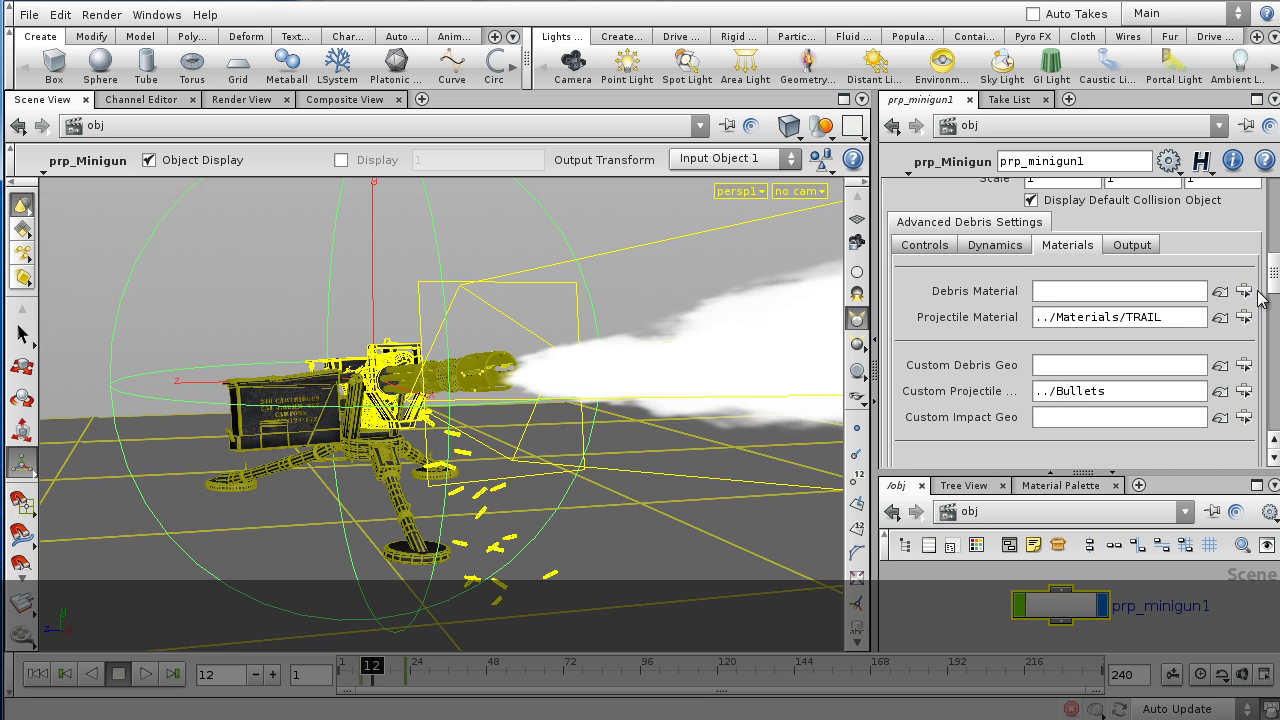
click(1244, 291)
drag(1204, 108, 944, 166)
click(897, 239)
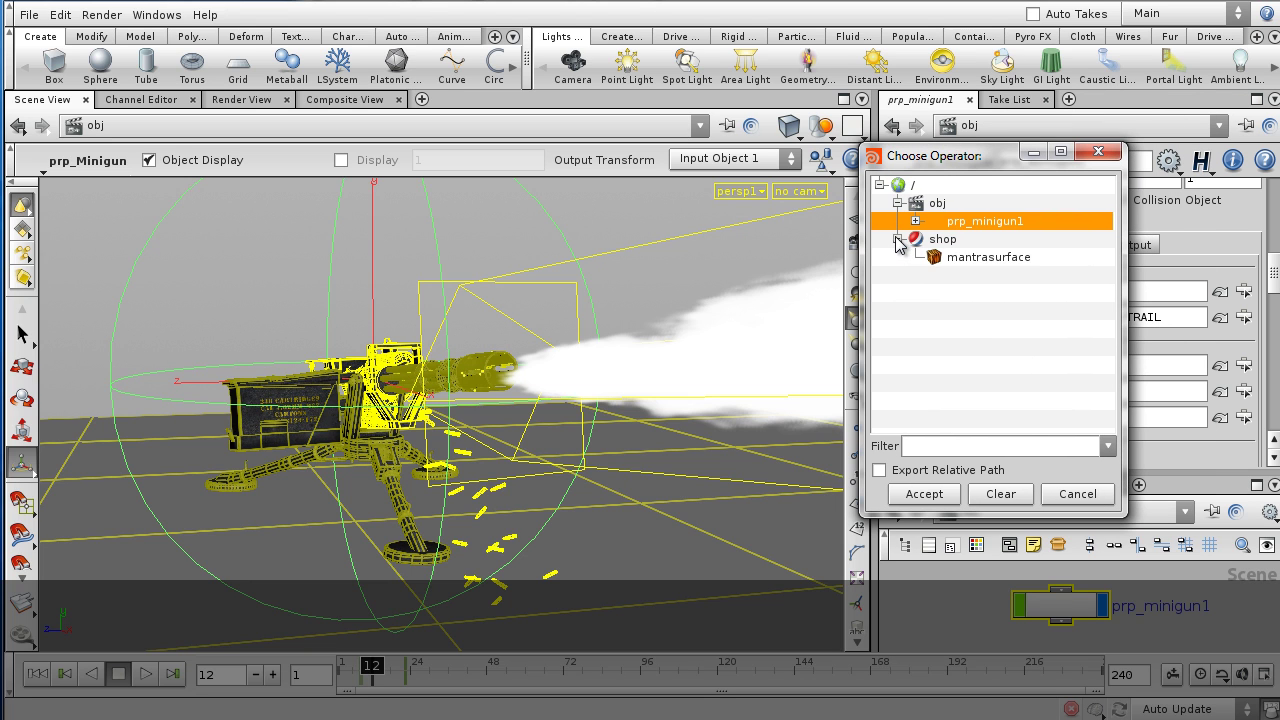
click(966, 260)
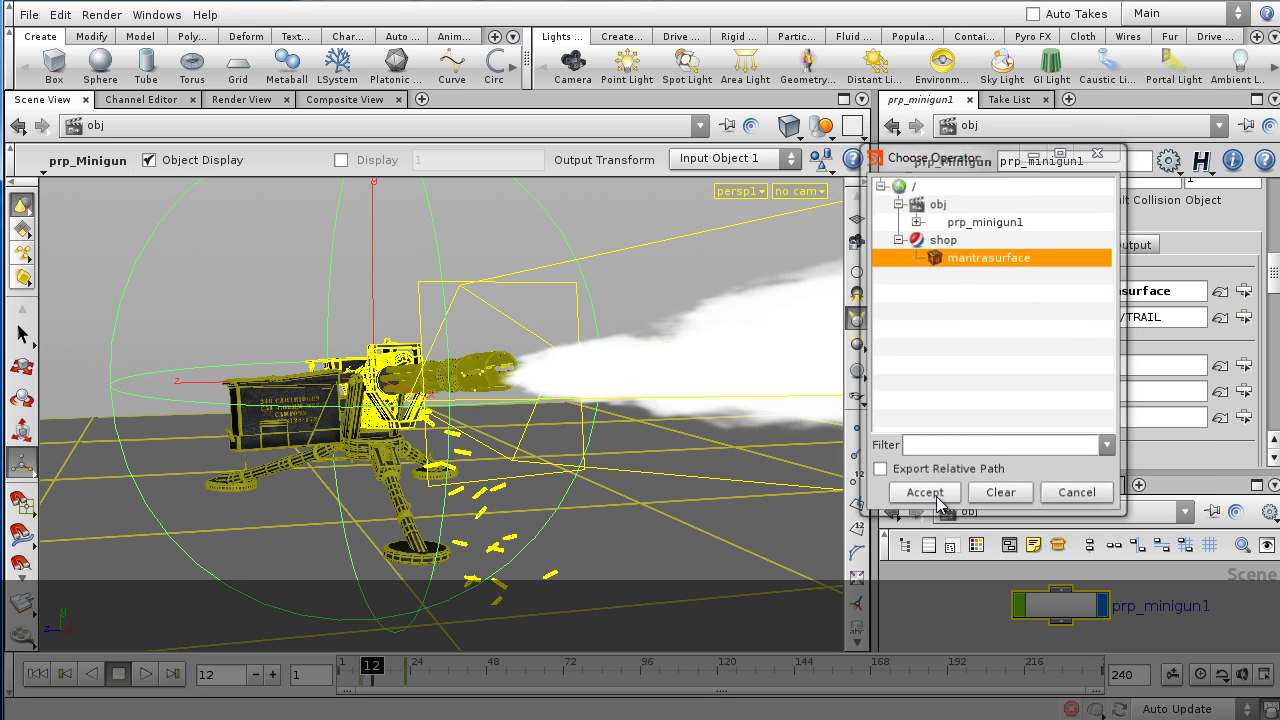
click(924, 494)
Step: Set the mantrasurface material's Base Color to brown (0.523, 0.33013, 0.21024) and return to frame 1
drag(471, 460, 806, 450)
middle_drag(286, 351, 852, 408)
drag(853, 405, 520, 480)
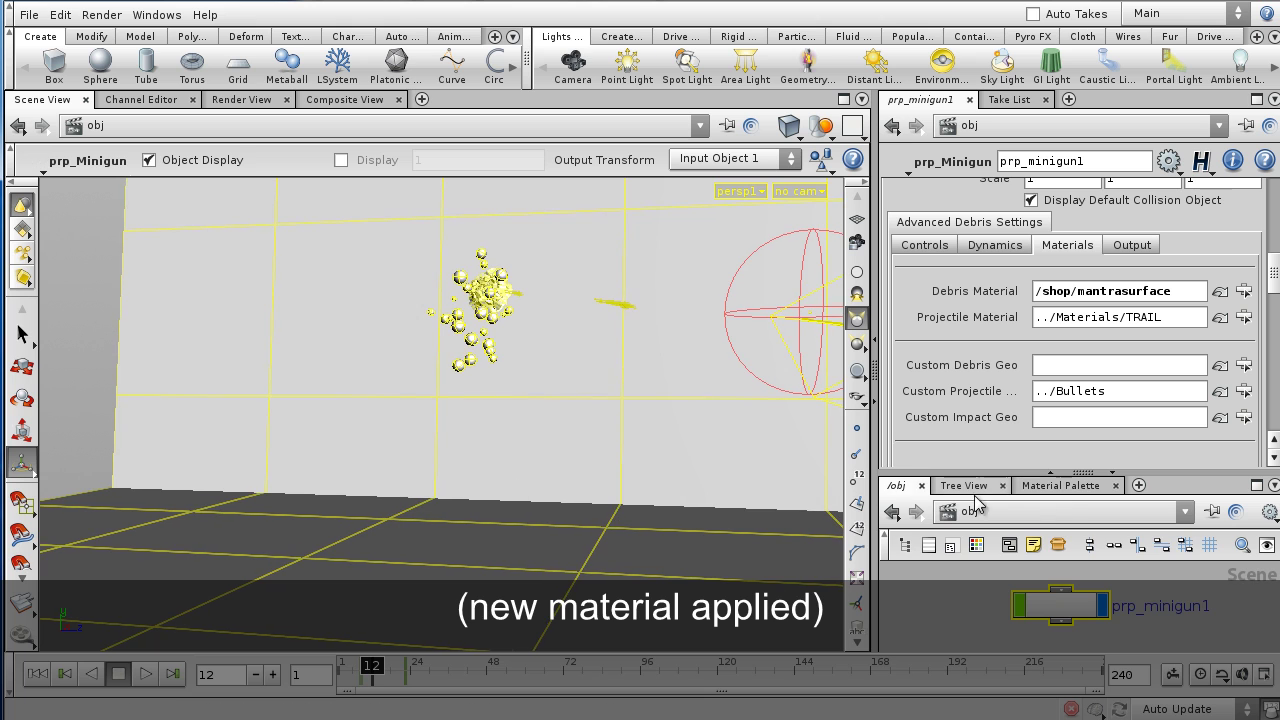
click(1060, 486)
click(1080, 598)
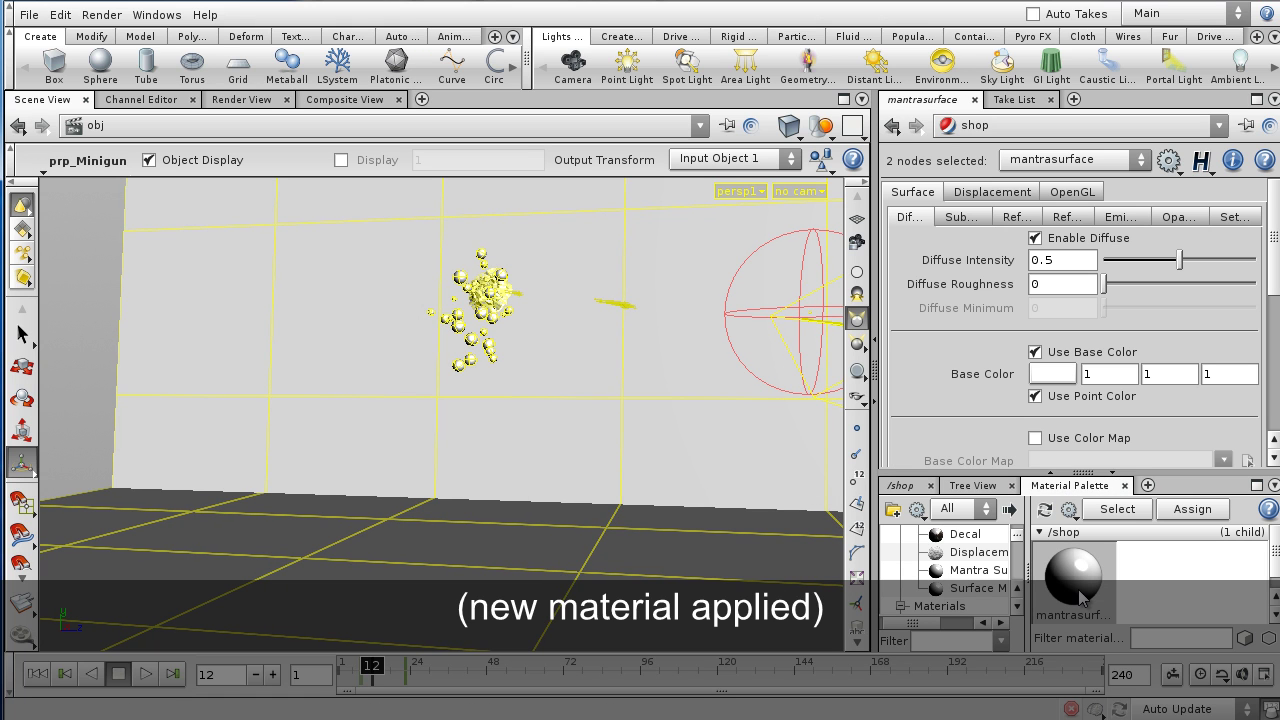
click(1050, 373)
drag(1033, 340, 1132, 338)
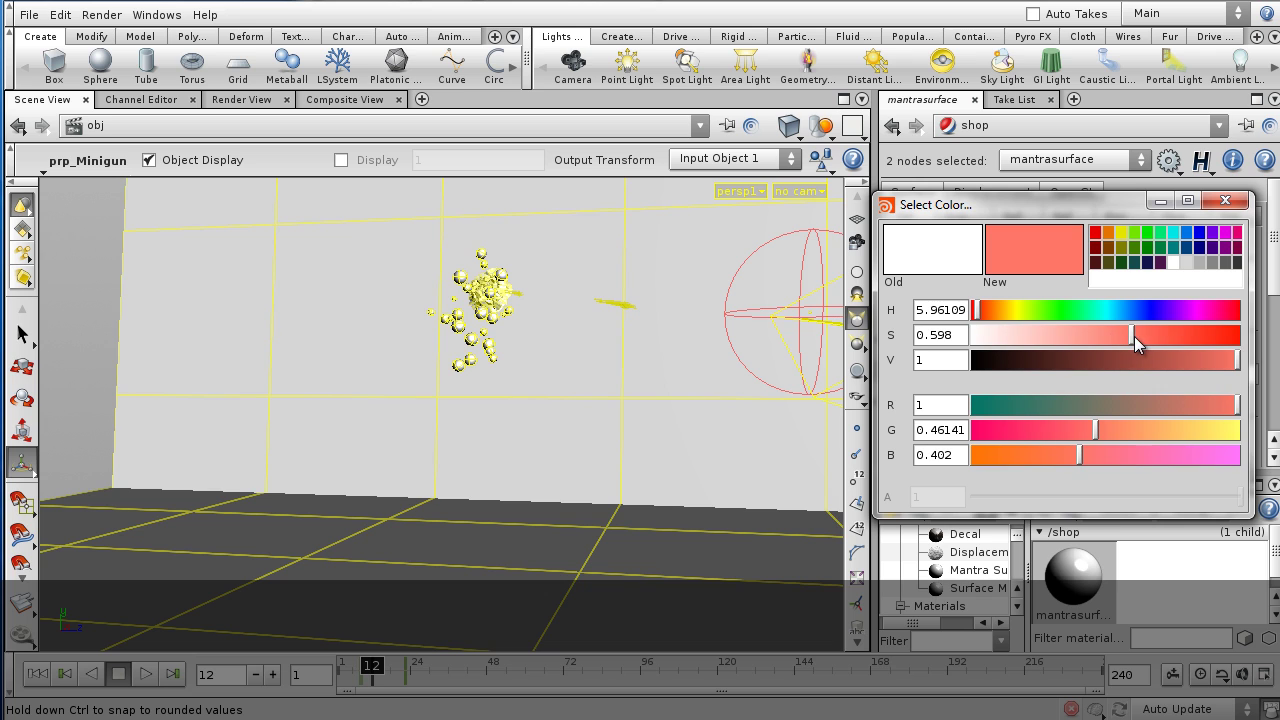
click(1141, 311)
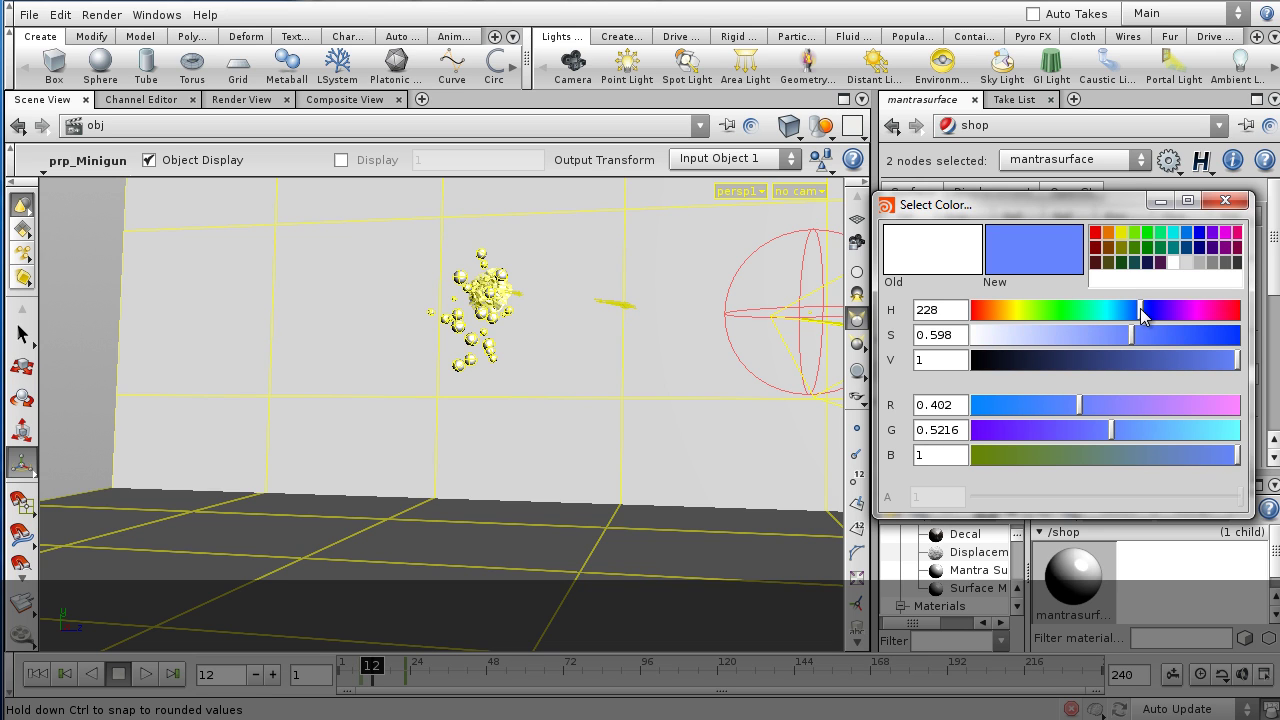
click(990, 311)
drag(1143, 370, 1111, 362)
click(1225, 203)
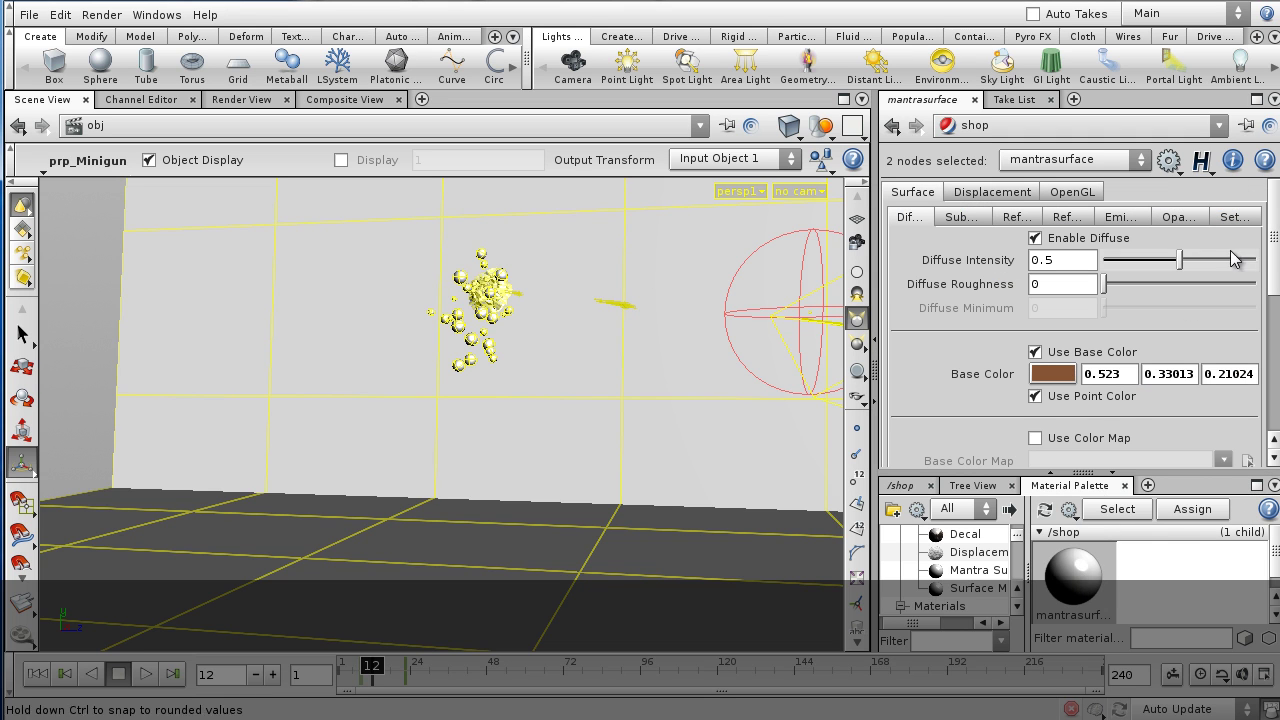
click(36, 675)
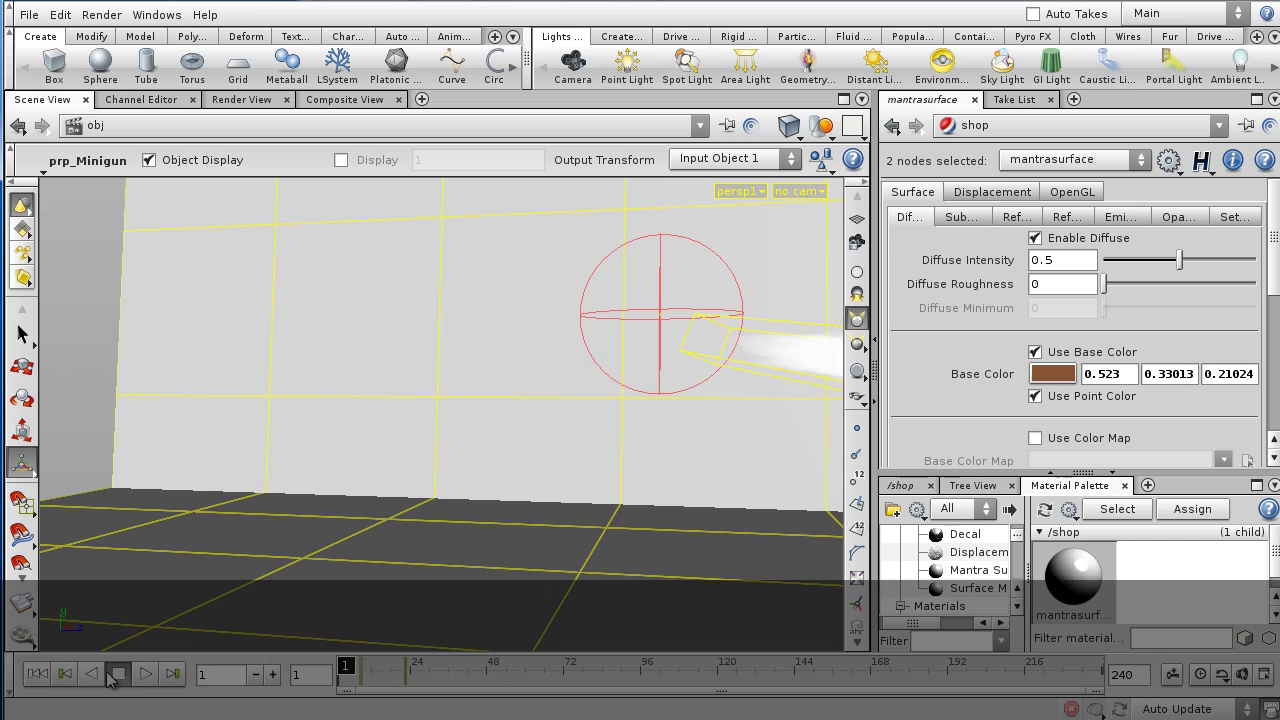
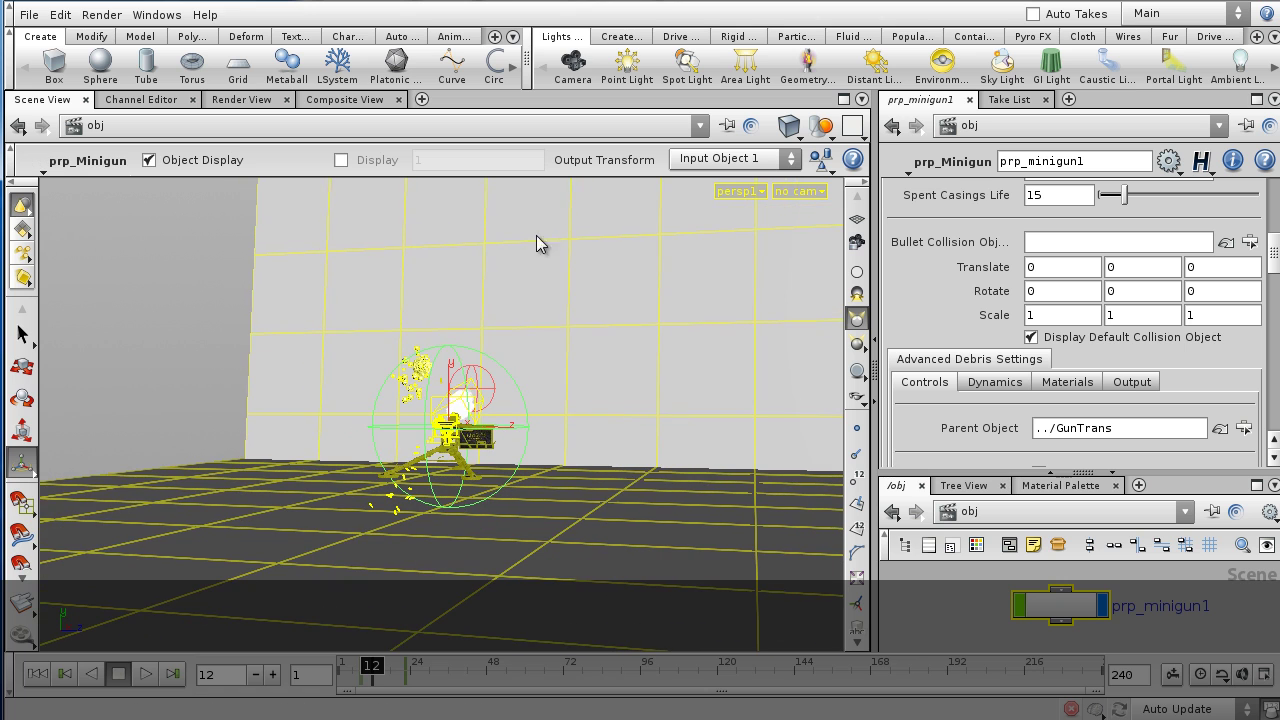
Step: Toggle Display Default Collision Object off and on twice for the minigun
click(1031, 338)
click(1031, 338)
click(1031, 338)
click(1031, 338)
Step: Review the minigun's casing and bullet collision parameters and turn off Display Default Collision Object
mouse_move(1275, 258)
mouse_down()
mouse_move(1278, 292)
mouse_move(1278, 262)
mouse_up()
scroll(1175, 352, up, 5)
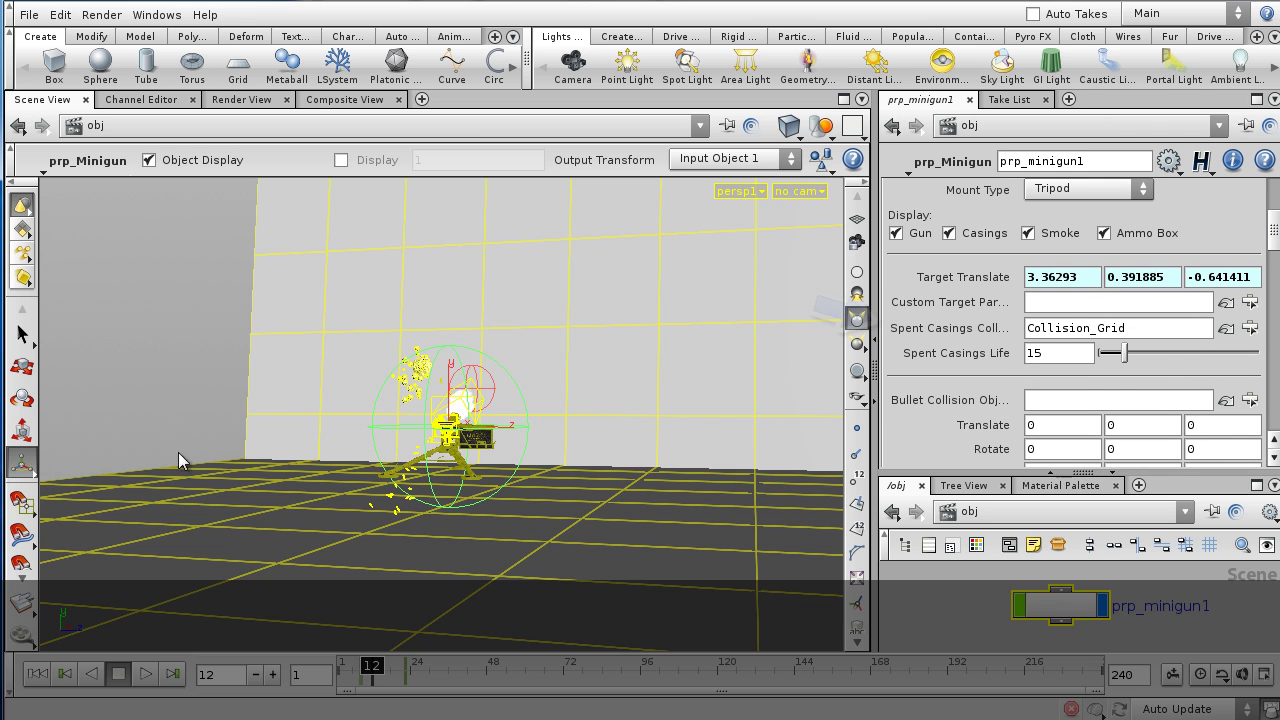
click(159, 404)
right_drag(547, 385, 209, 399)
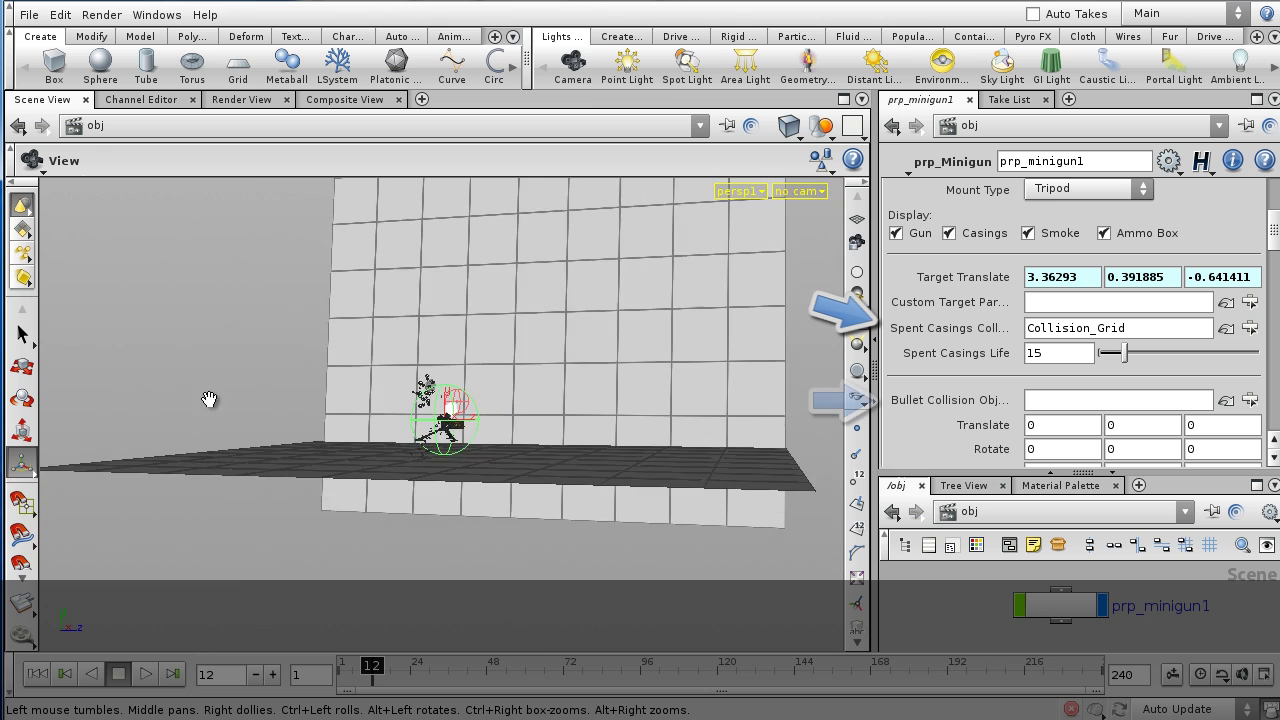
drag(209, 399, 520, 525)
key(Return)
drag(1273, 240, 1273, 262)
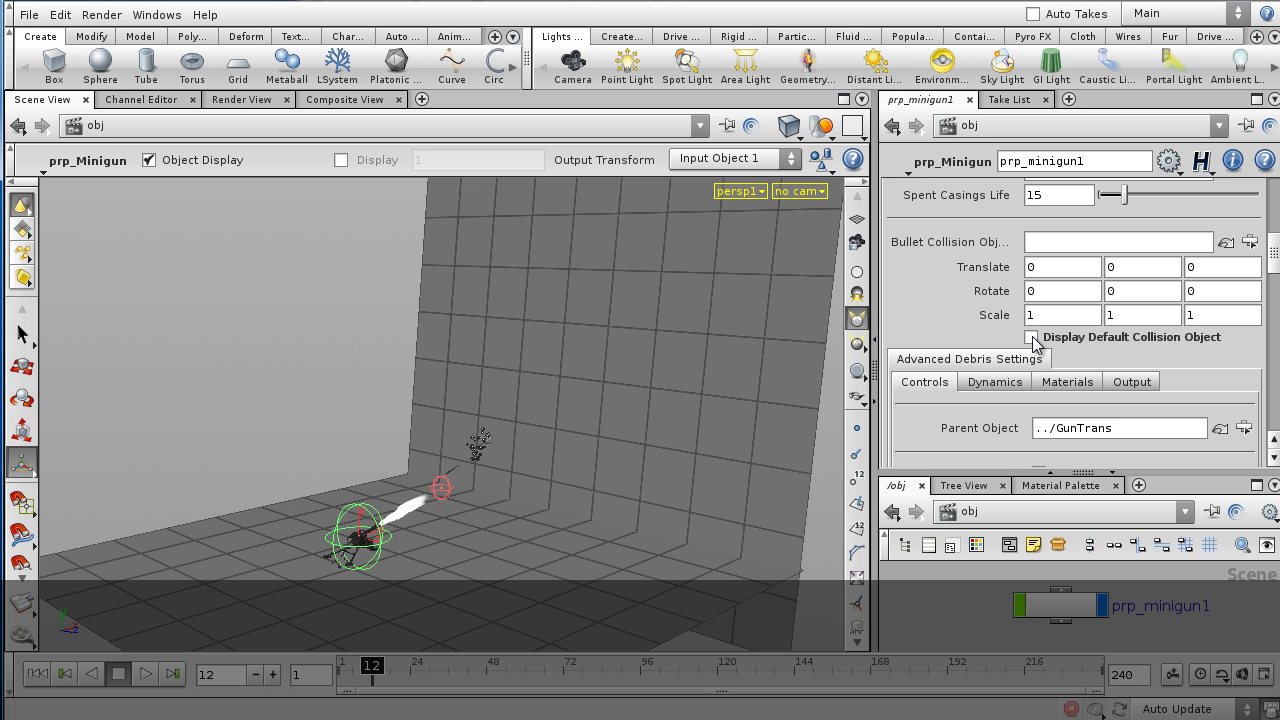
click(1032, 338)
Step: Place a new Grid object in the scene at about (1.80, 2.24, 1.28)
key(Tab)
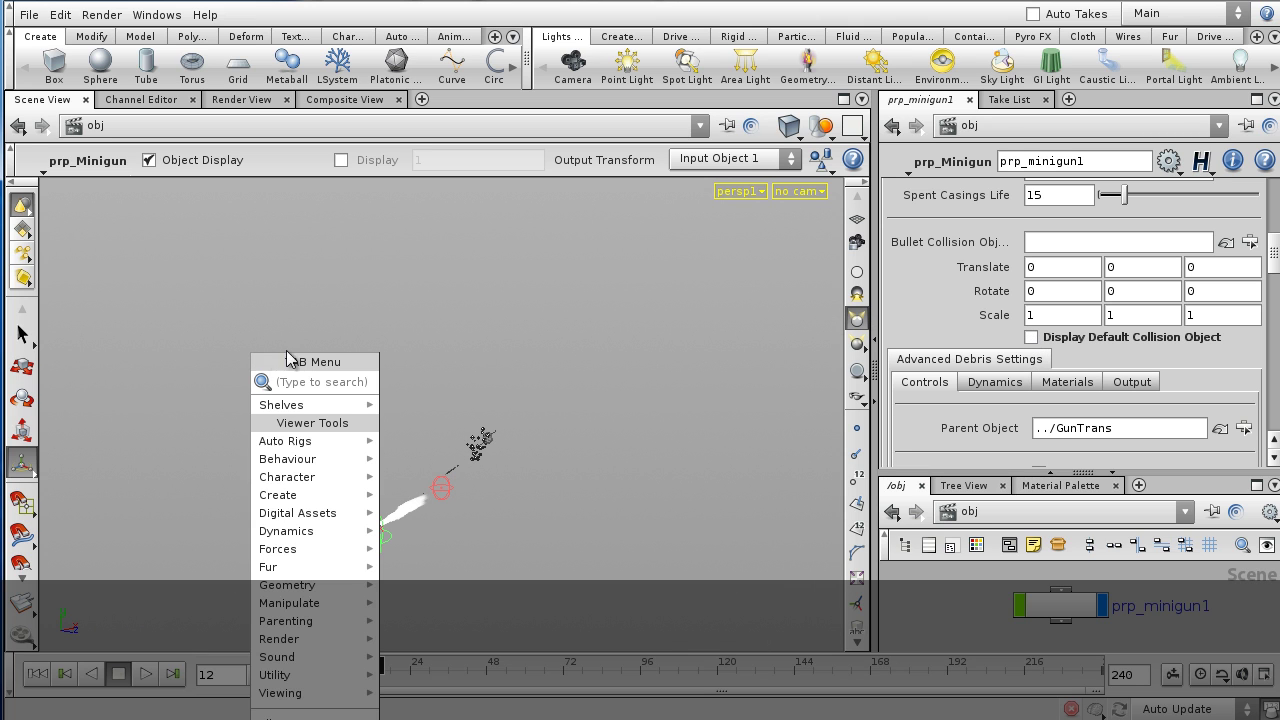
text(Grid)
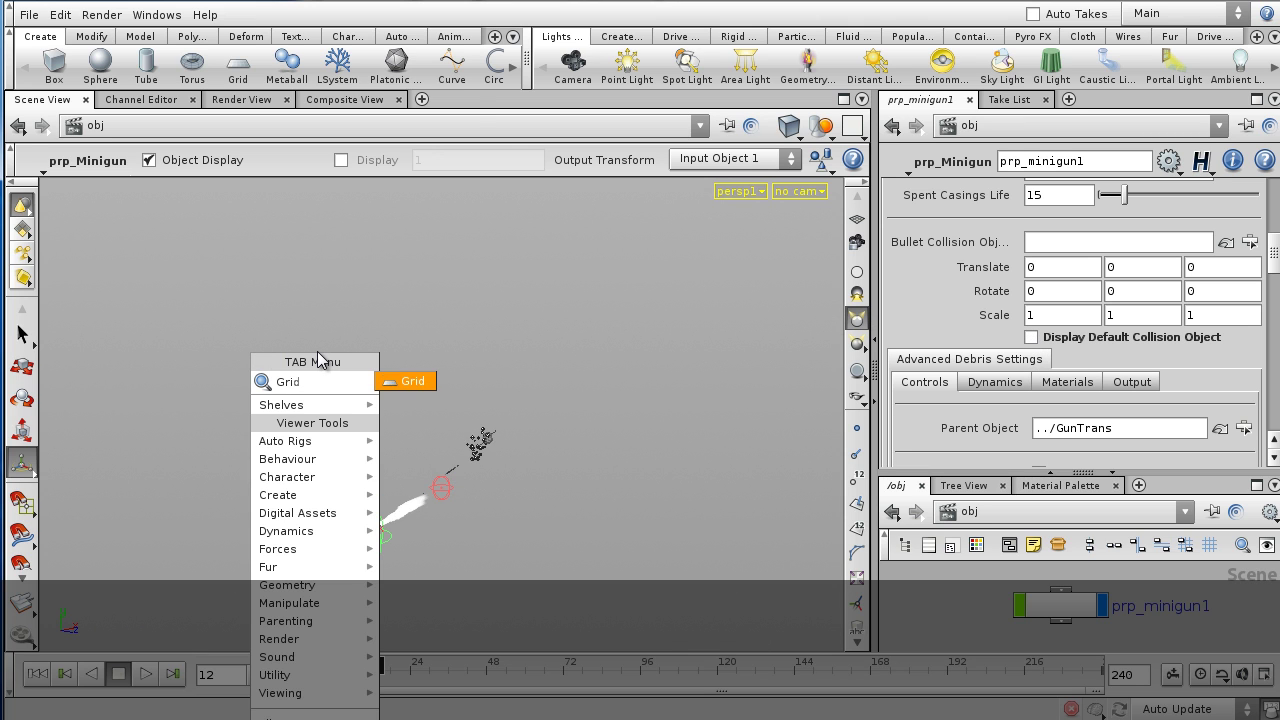
click(420, 390)
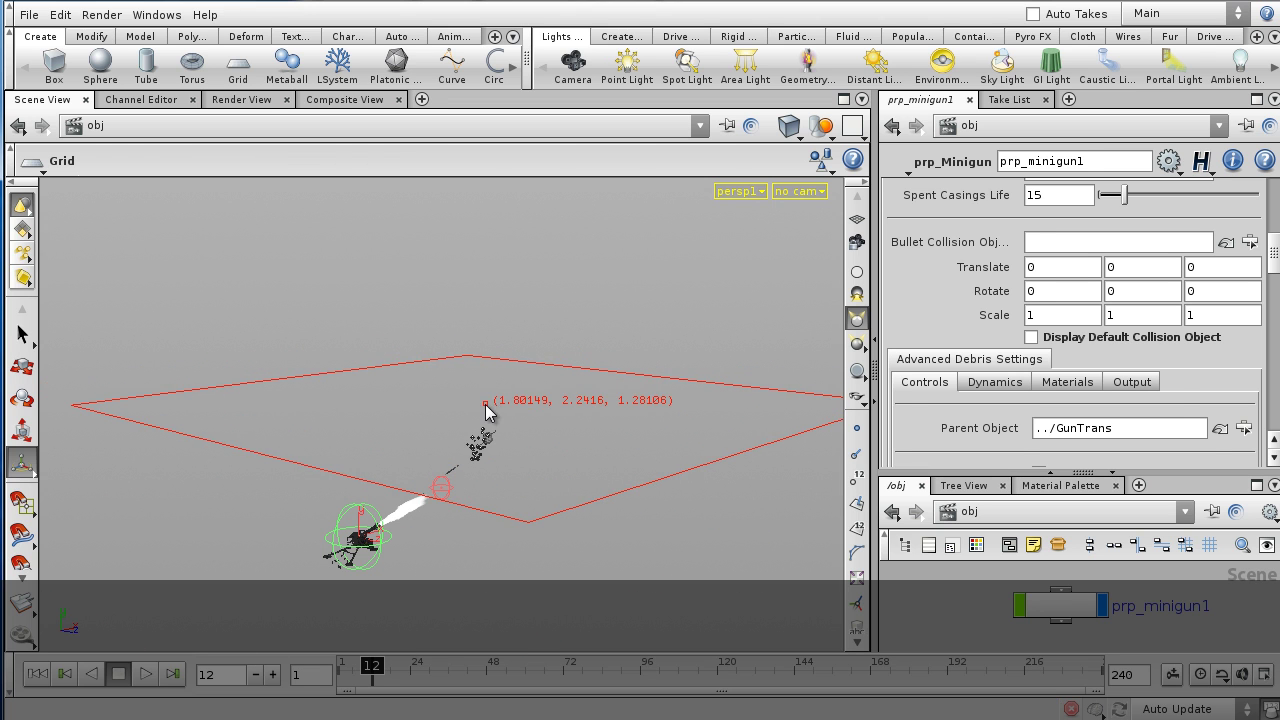
click(485, 404)
Step: Stand the grid up in front of the gun, rotated about 78.7° on Z and moved to about X 5.09, Y 0.86, Z 0
drag(300, 503, 485, 518)
click(22, 368)
drag(543, 470, 606, 480)
key(t)
Step: Select prp_minigun1 and set its Bullet Collision Object to /obj/grid_object1
scroll(1047, 620, down, 2)
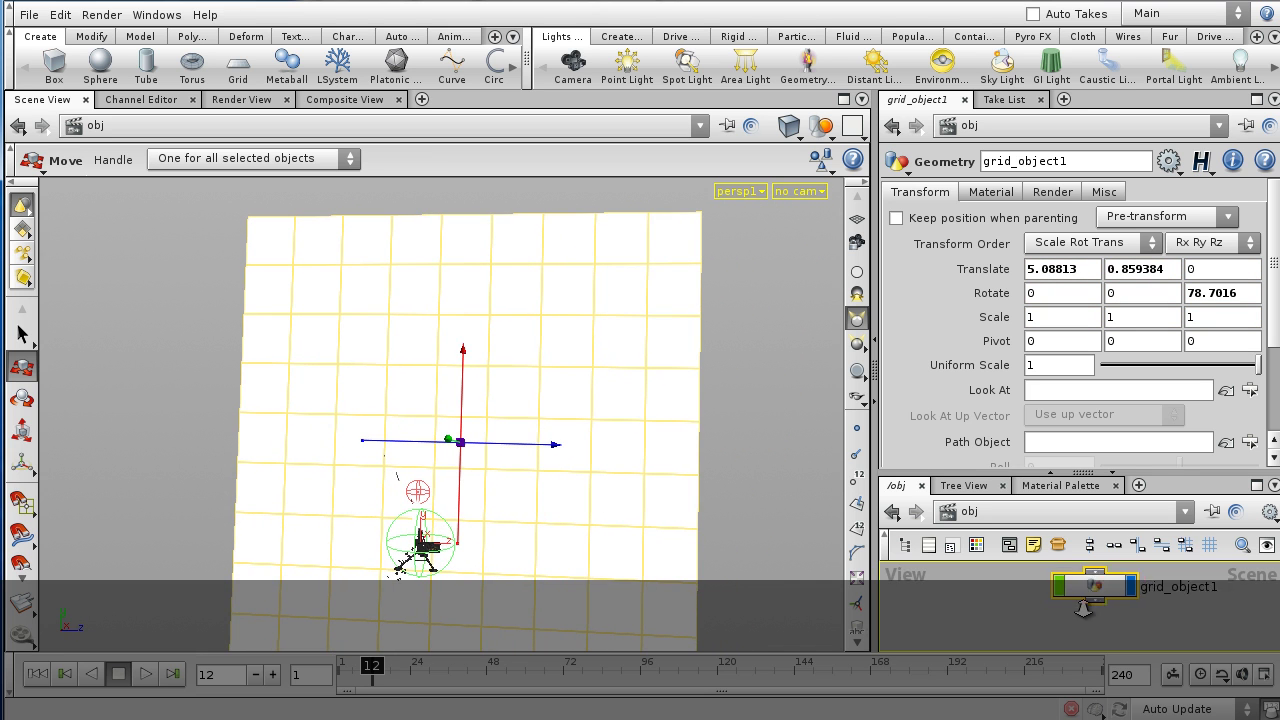
alt+middle_drag(1046, 613, 1045, 645)
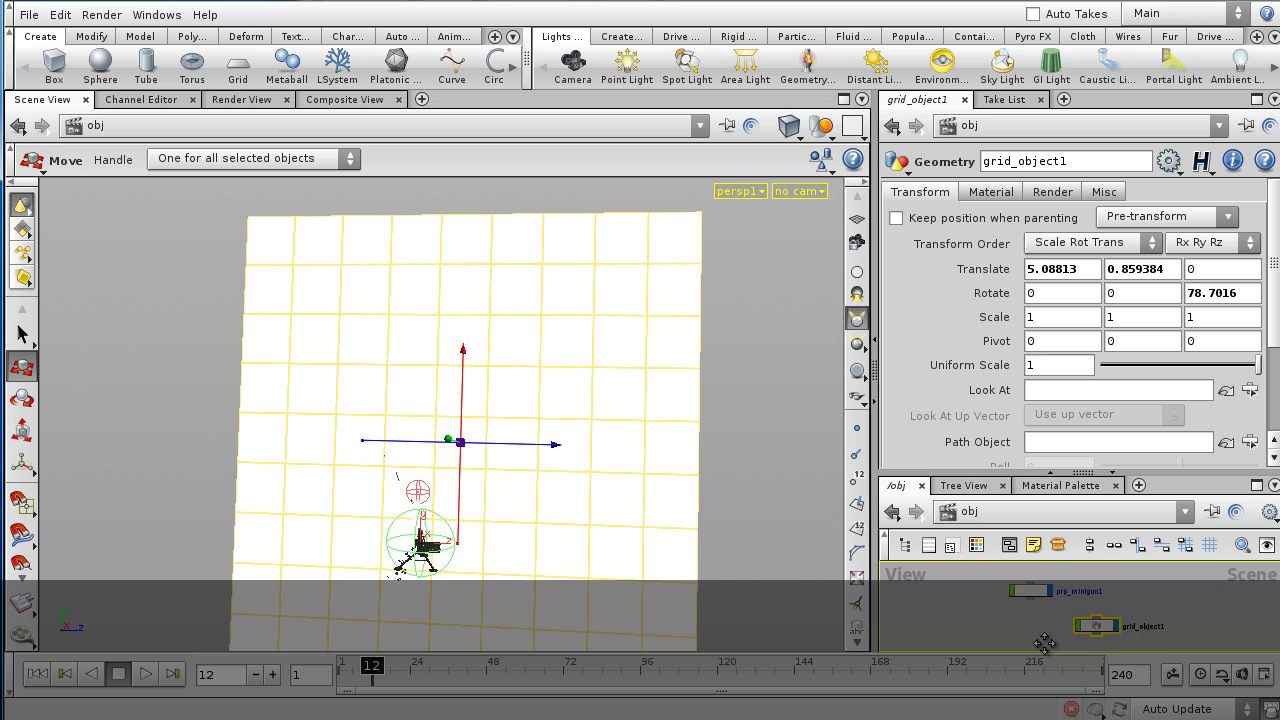
click(1033, 591)
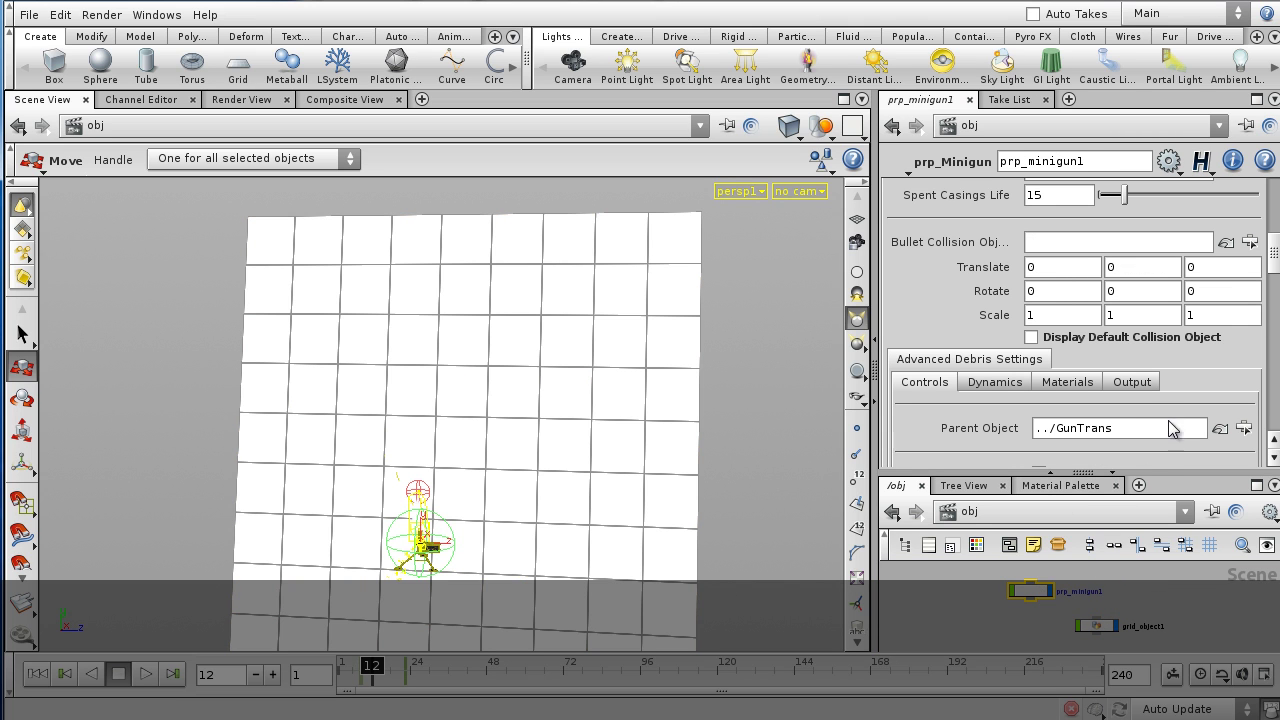
drag(1273, 280, 1275, 262)
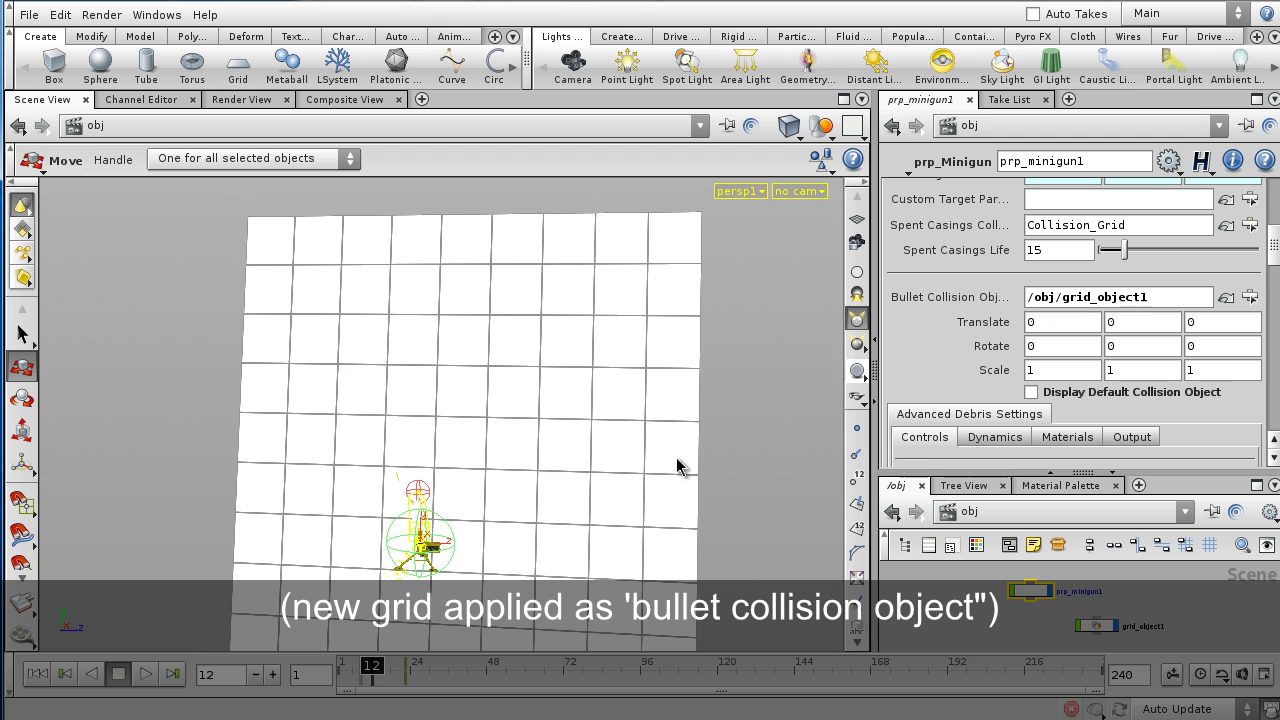
key(Escape)
drag(672, 465, 617, 469)
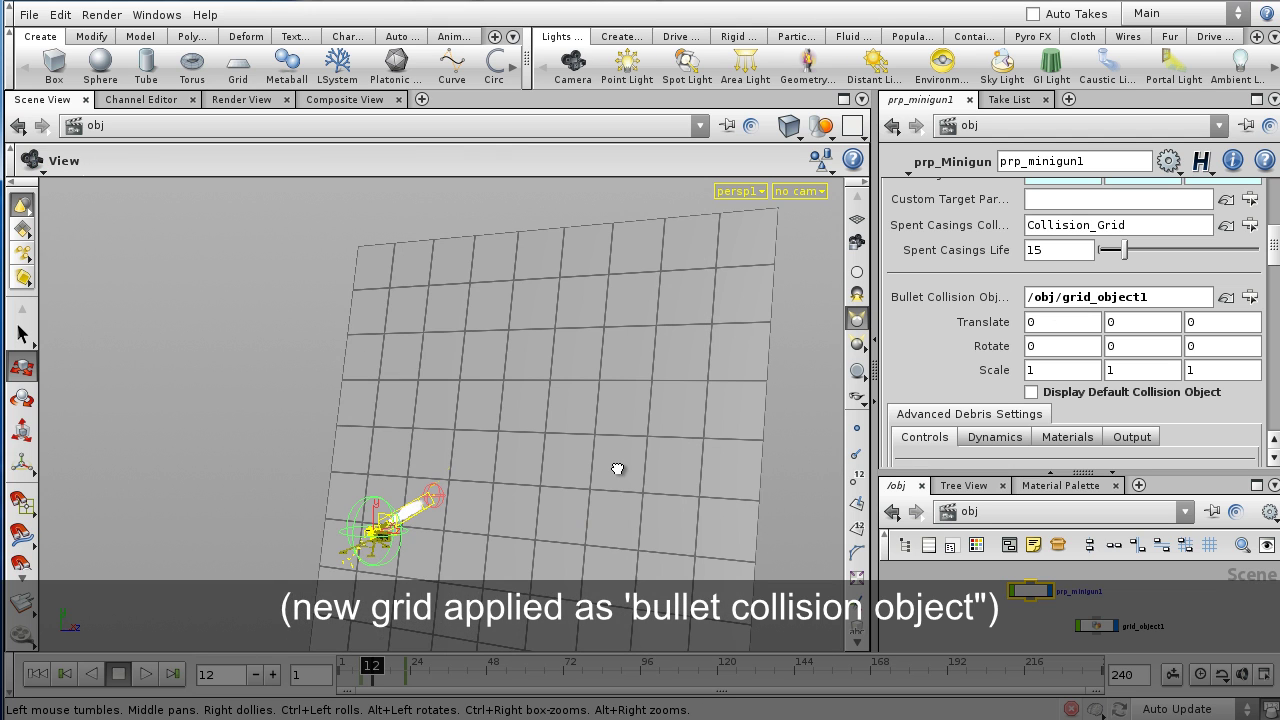
Step: Play the firing simulation from frame 1 and stop it at about frame 18 to check the bullet impacts on the grid
key(t)
click(38, 673)
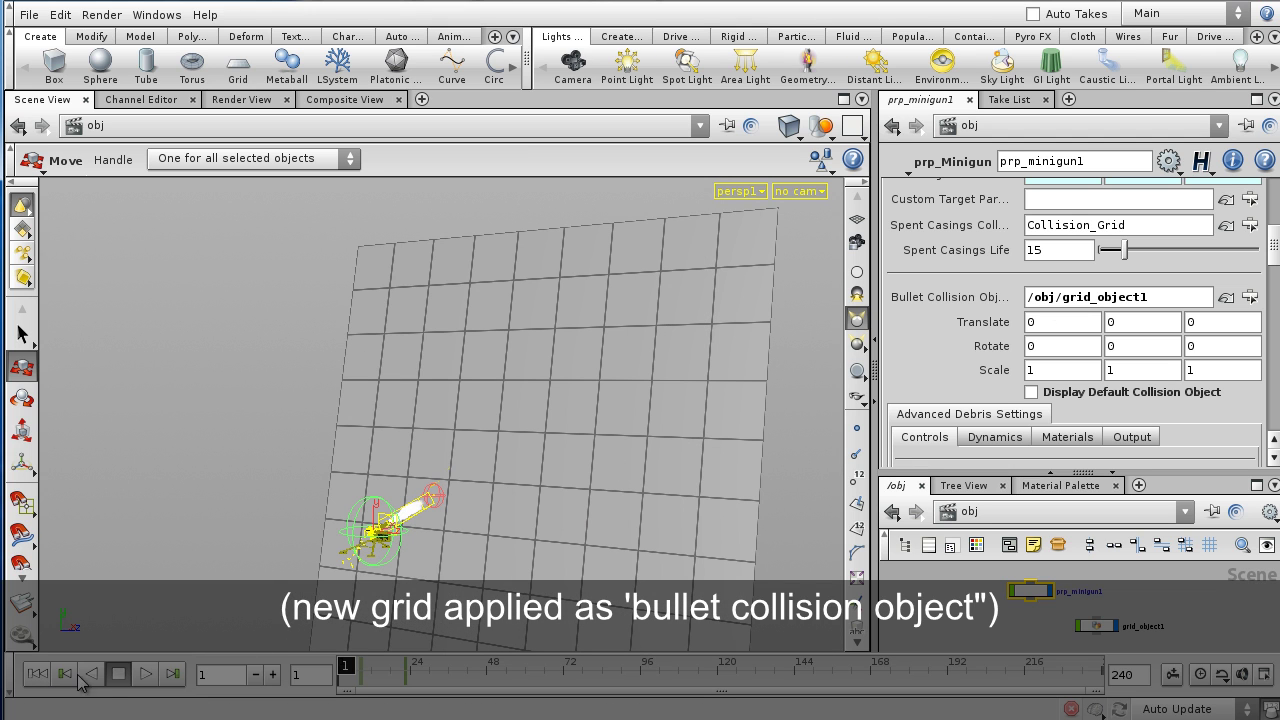
click(145, 674)
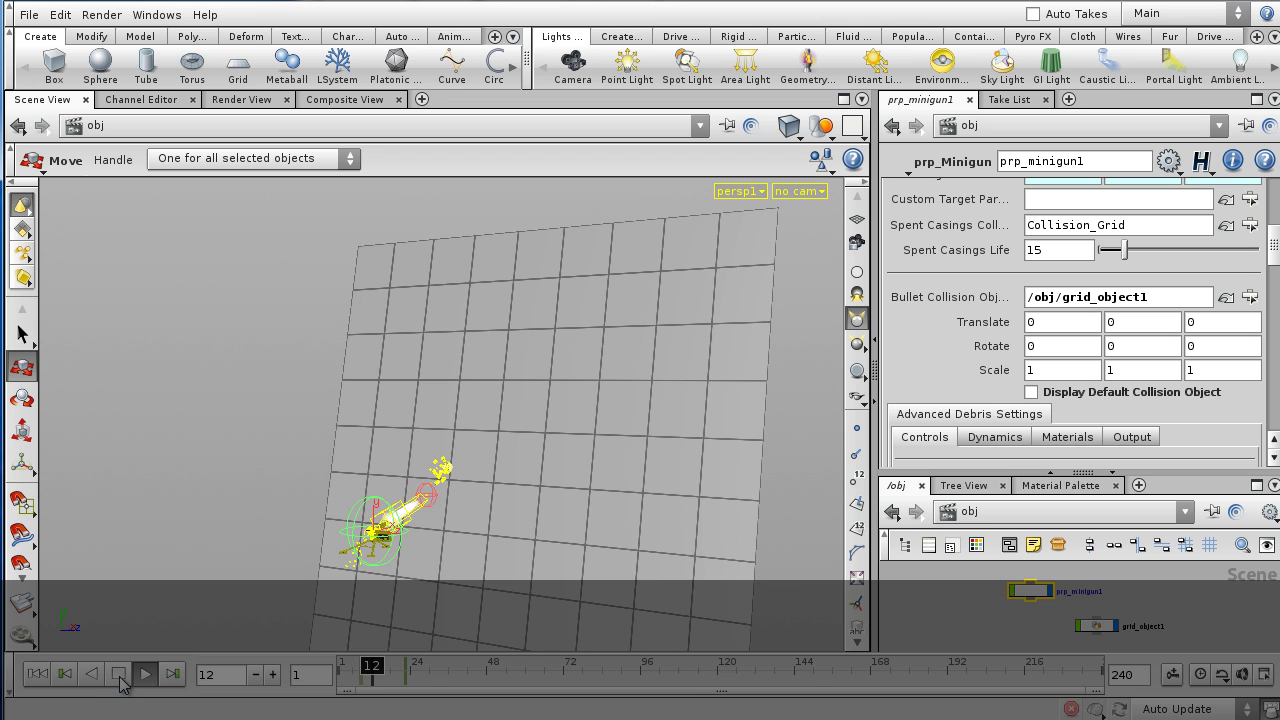
click(119, 674)
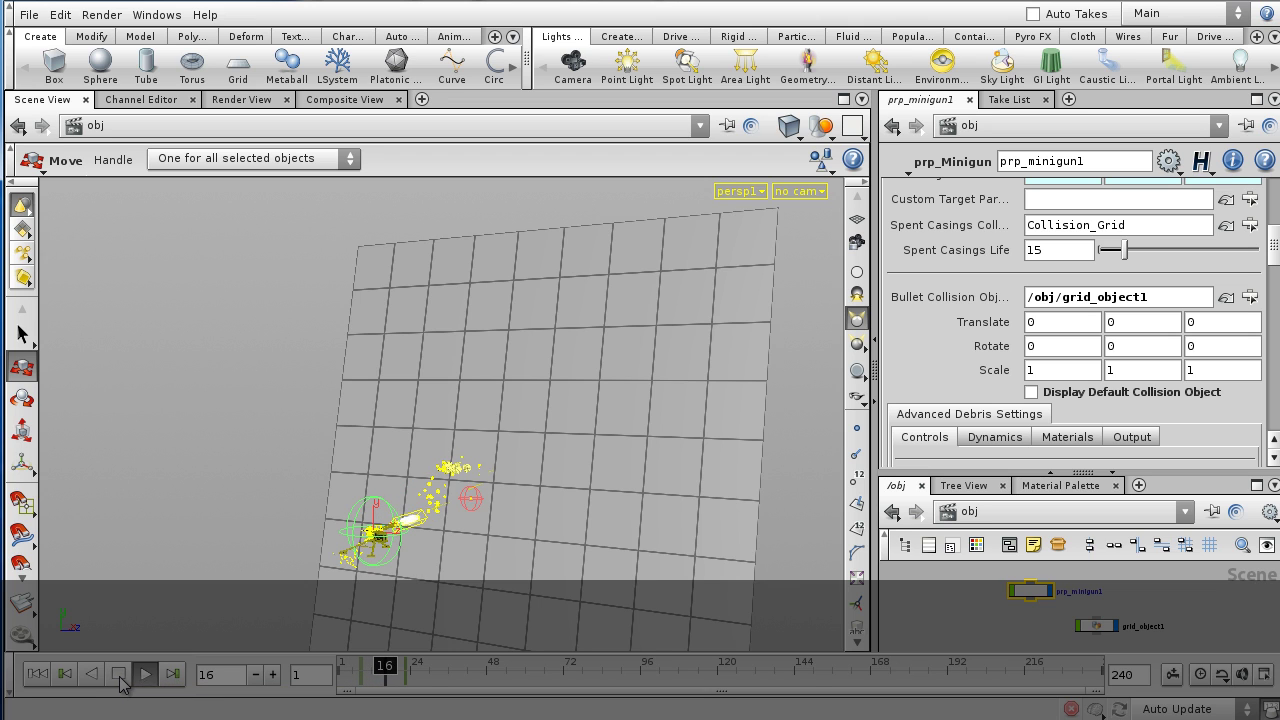
Step: Select grid_object1 and move it closer to the minigun, to about X 3.46, Y 1.18, Z 0
key(Escape)
right_drag(464, 523, 644, 503)
drag(580, 517, 540, 517)
middle_drag(678, 487, 531, 386)
right_drag(540, 438, 577, 429)
middle_drag(596, 421, 663, 407)
drag(663, 407, 571, 372)
key(t)
click(575, 350)
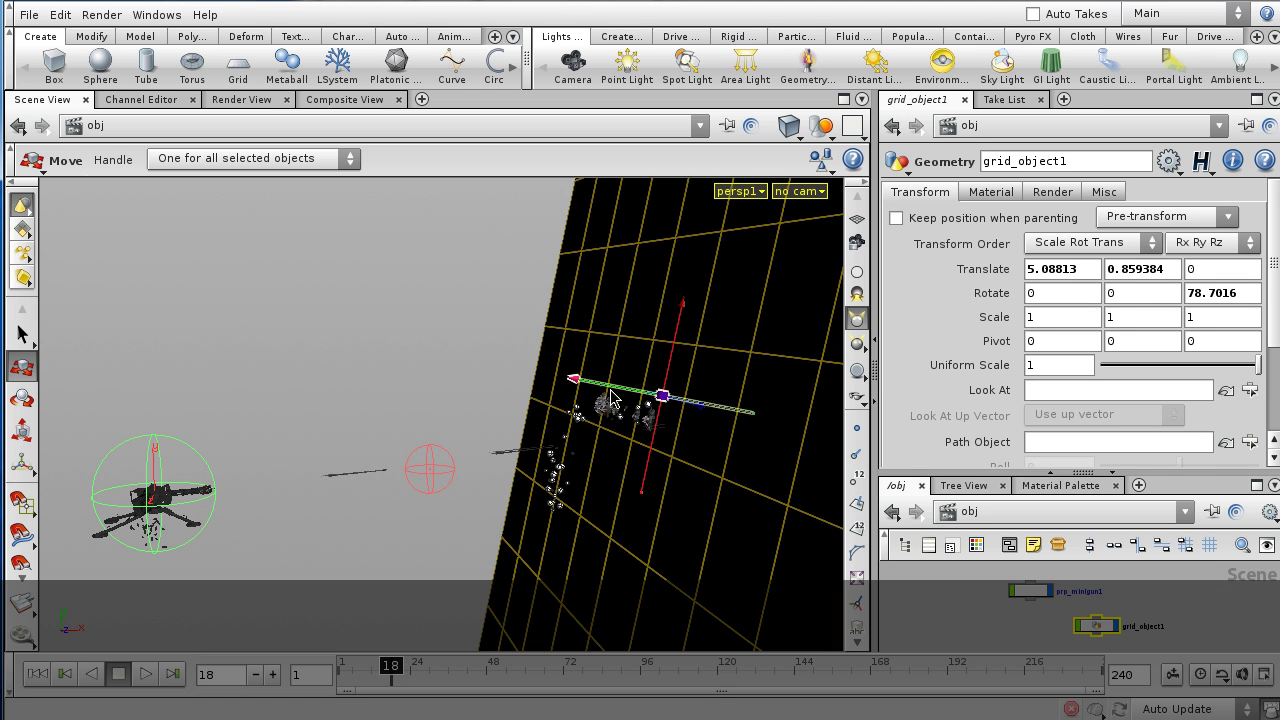
drag(545, 388, 420, 355)
Step: Replay the simulation from frame 1 to about frame 14 to check the debris against the repositioned grid
click(38, 674)
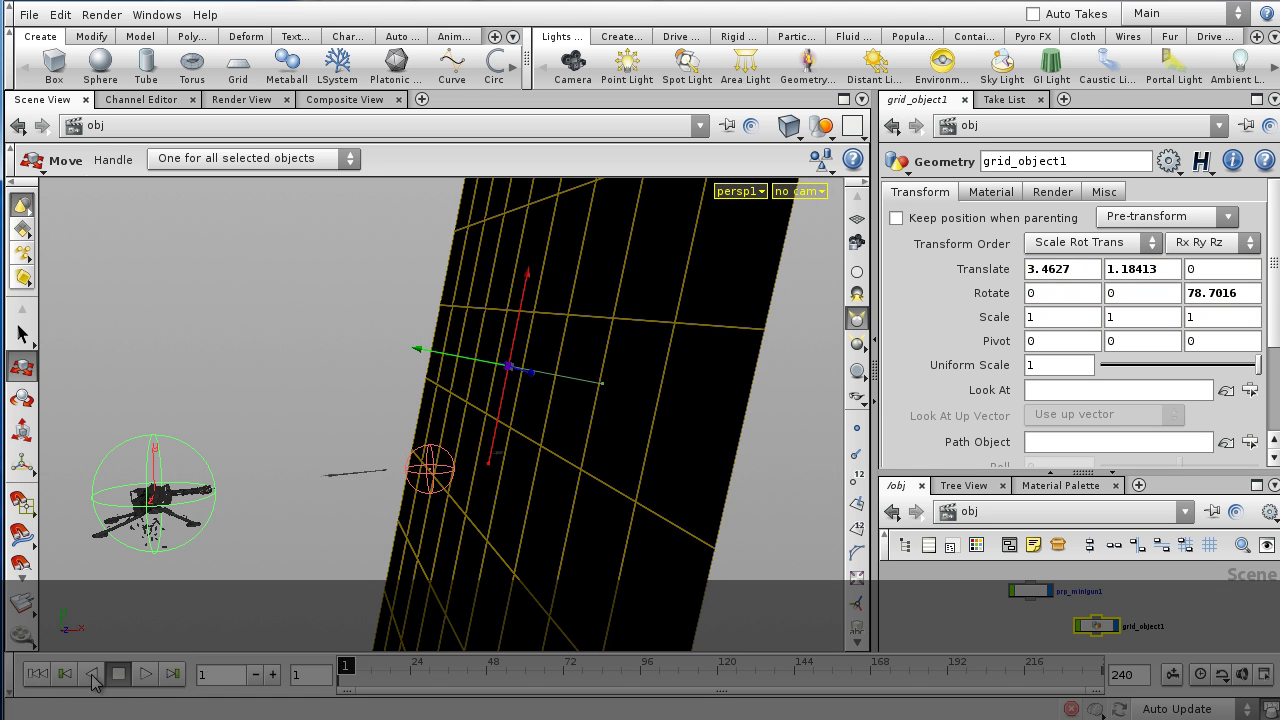
click(145, 674)
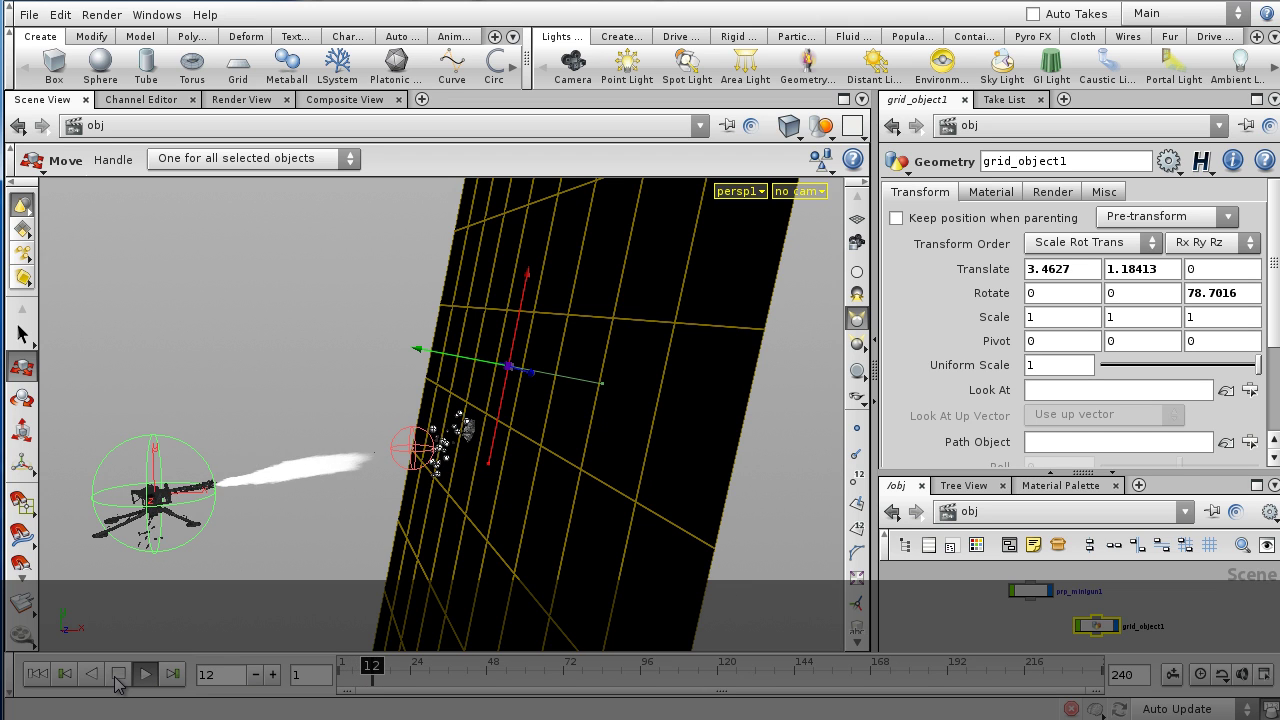
click(117, 675)
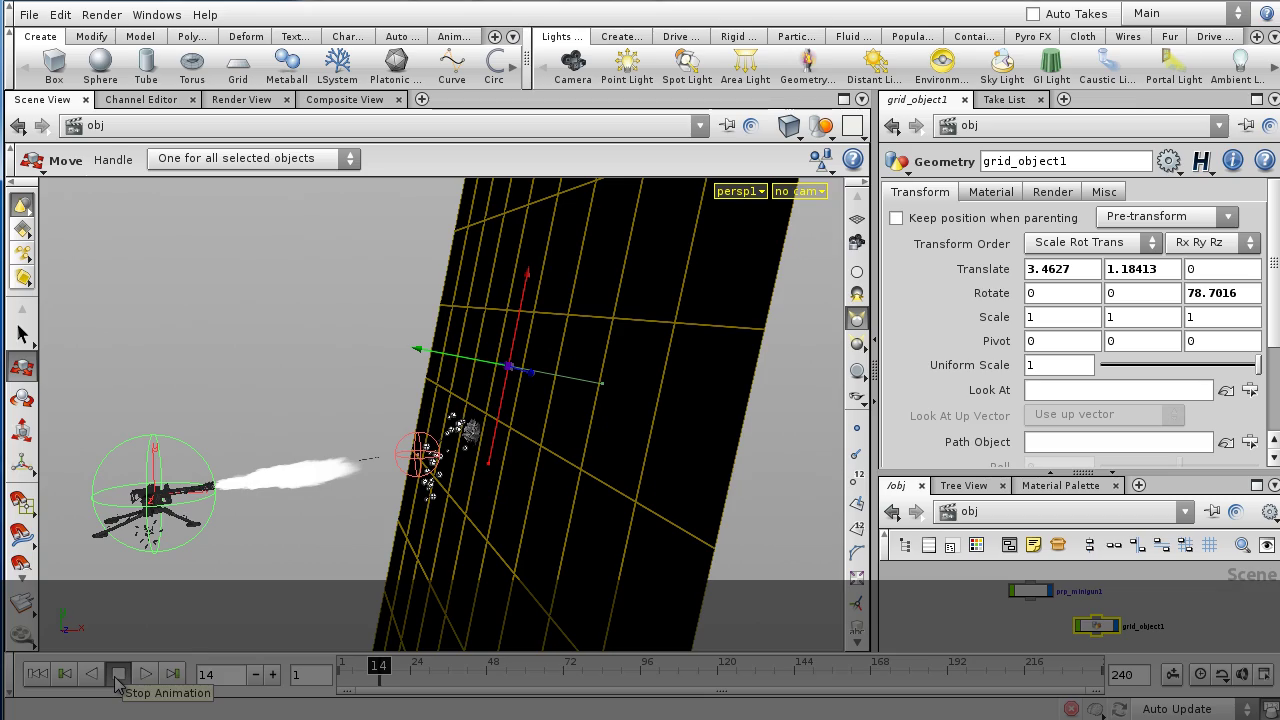